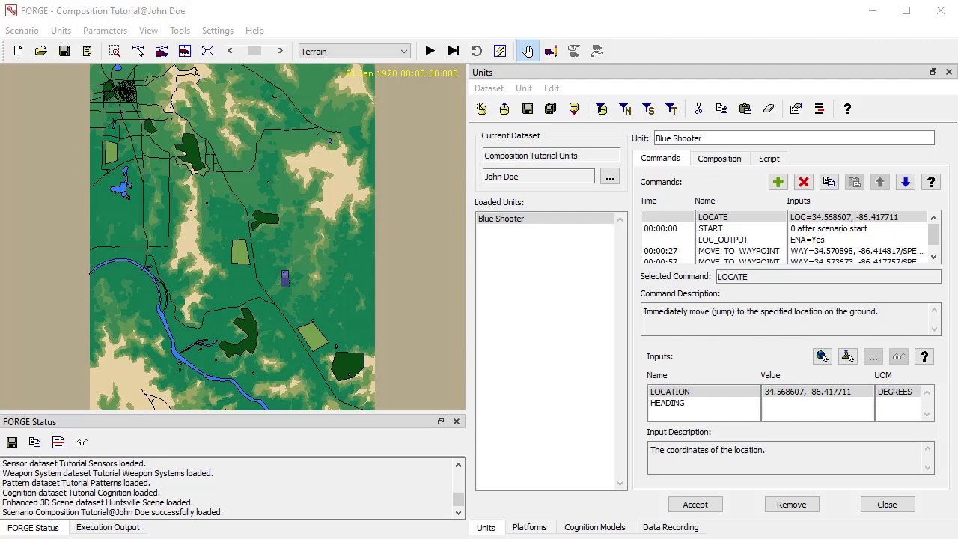
View the Blue Shooter unit's composition and create a copy of the unit named "Blue Shooter - 1"
click(719, 158)
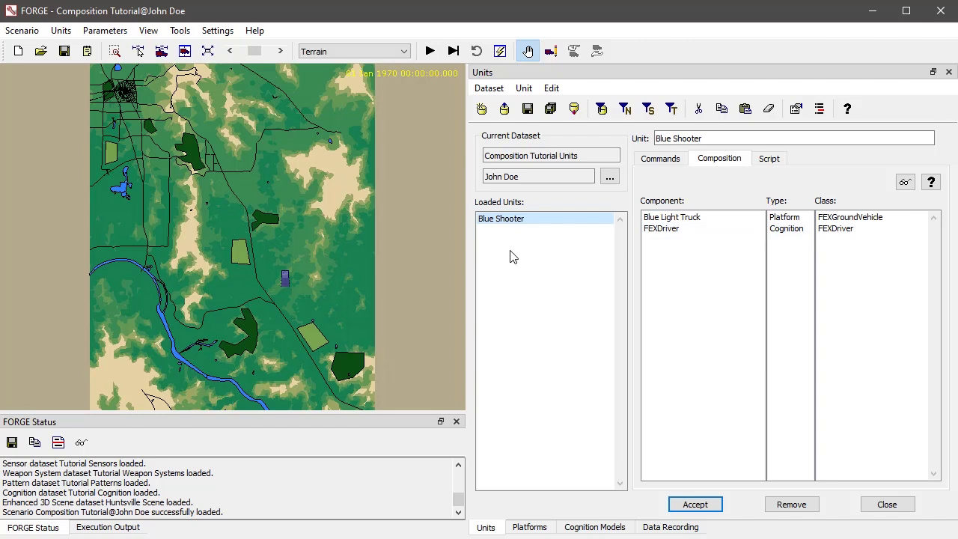
scroll(274, 287, up, 2)
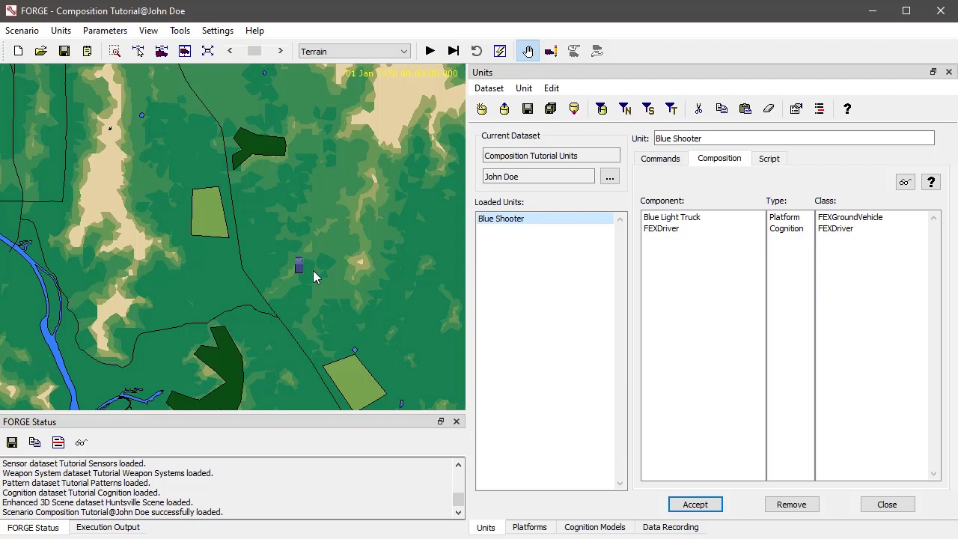
click(764, 138)
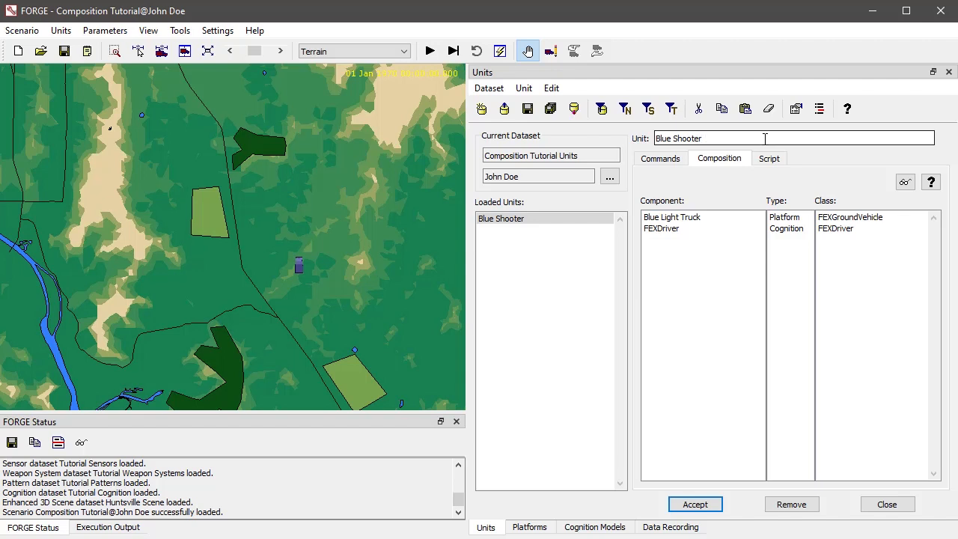
text(-)
text(1)
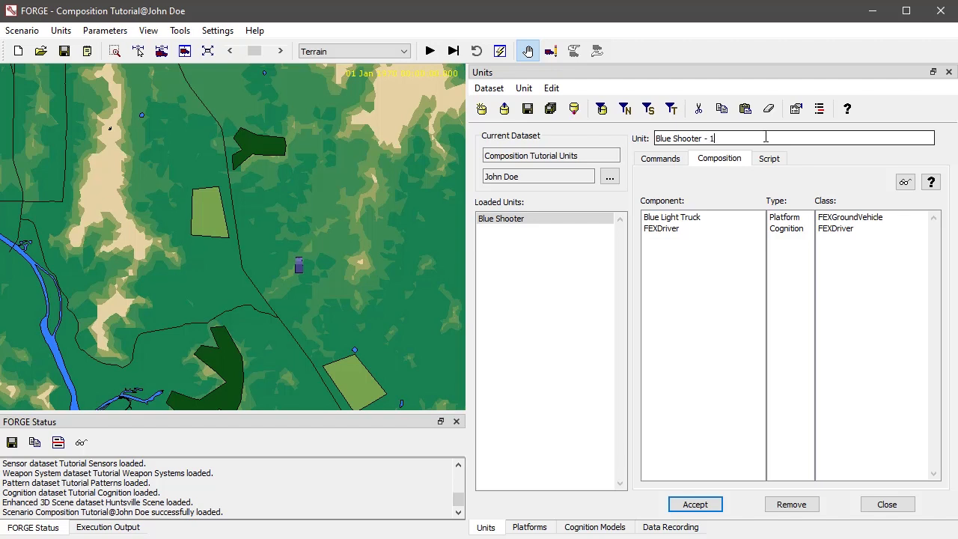
click(707, 504)
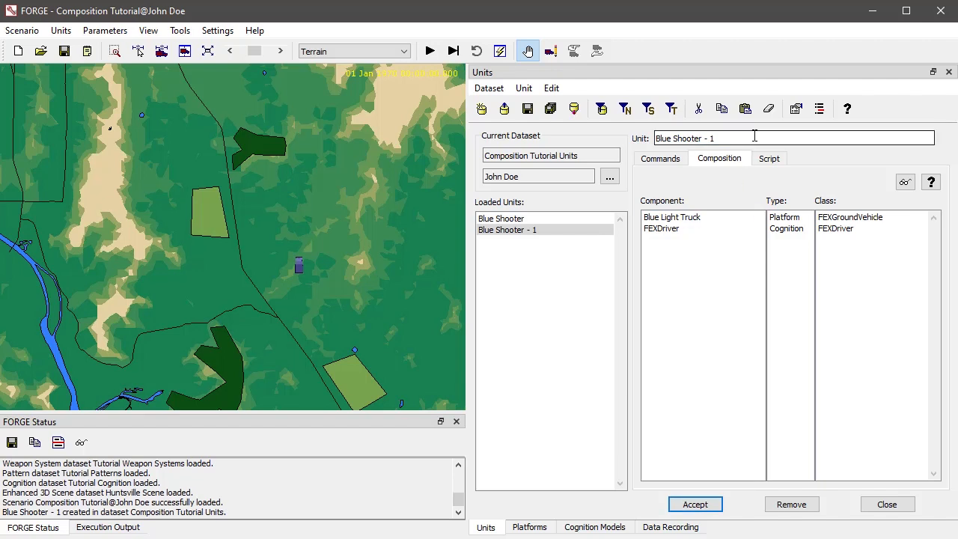
Create another copy of the unit named "Blue Shooter - 2"
key(BackSpace)
text(2)
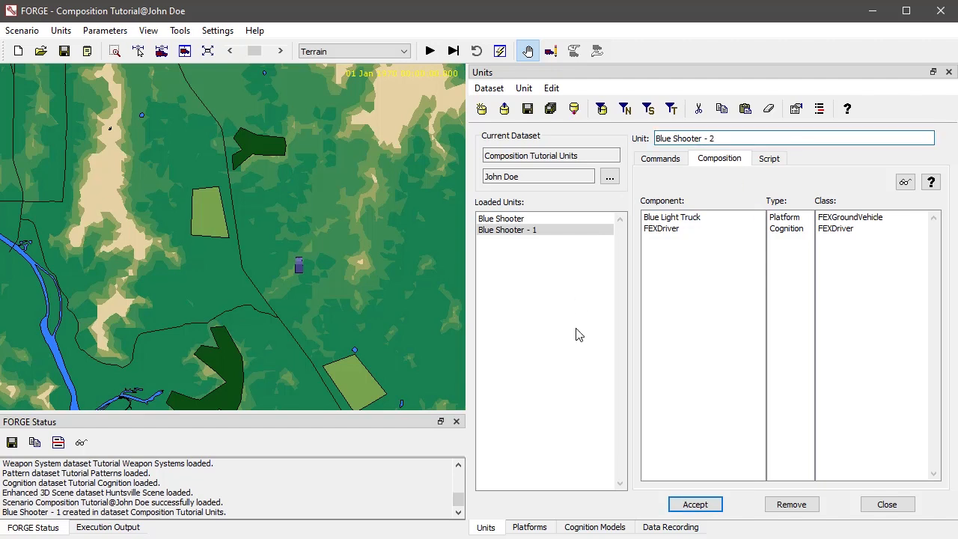
click(694, 505)
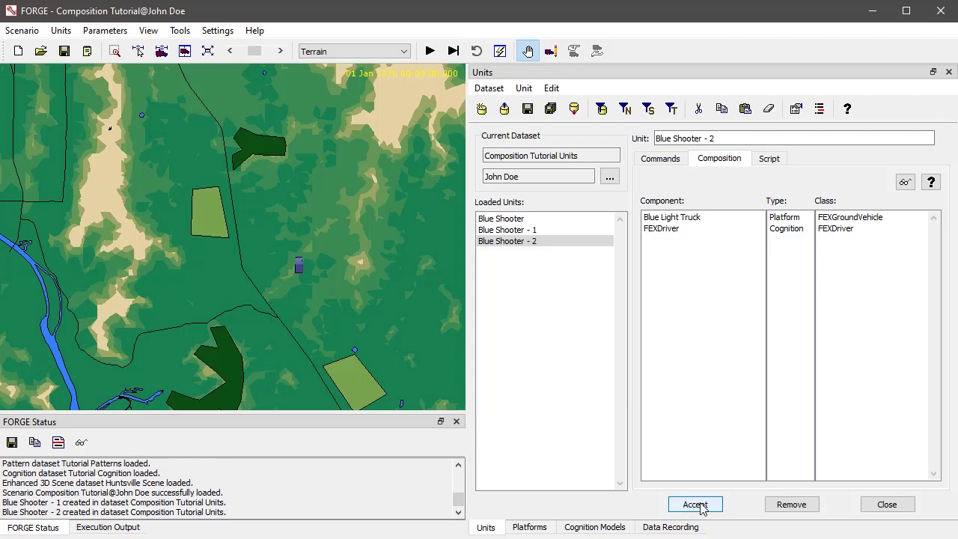
Add a USE_FORMATION command after LOCATE in the Blue Shooter unit and set its formation to Ground Formation
click(665, 160)
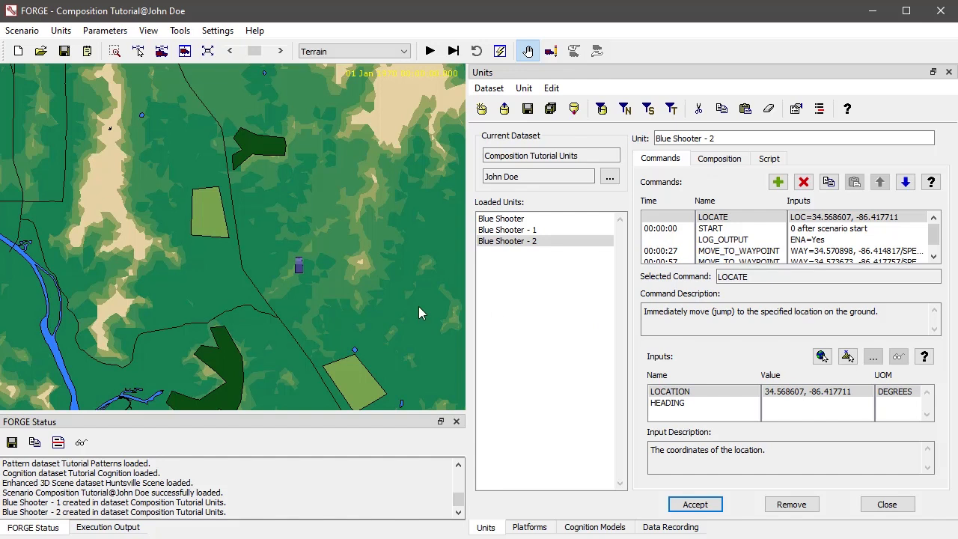
scroll(300, 302, up, 2)
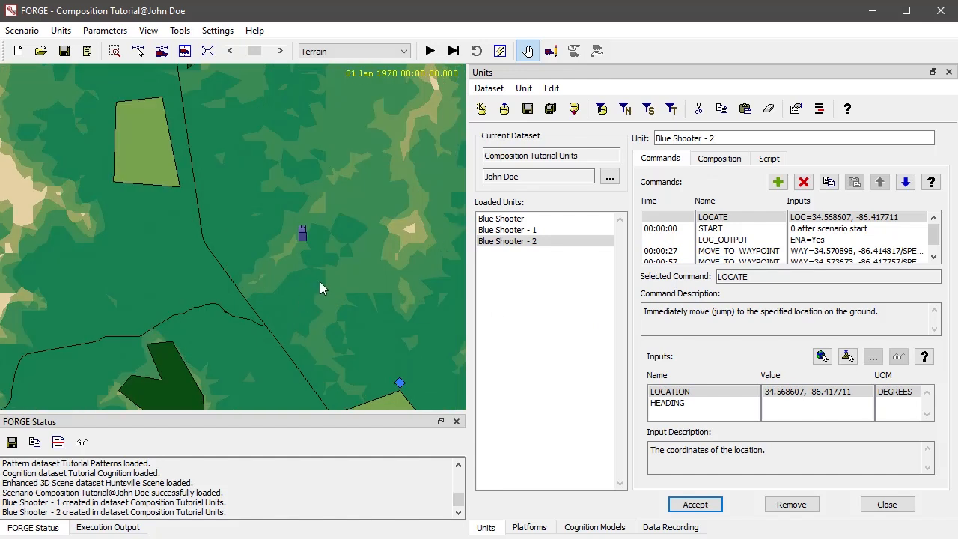
click(575, 220)
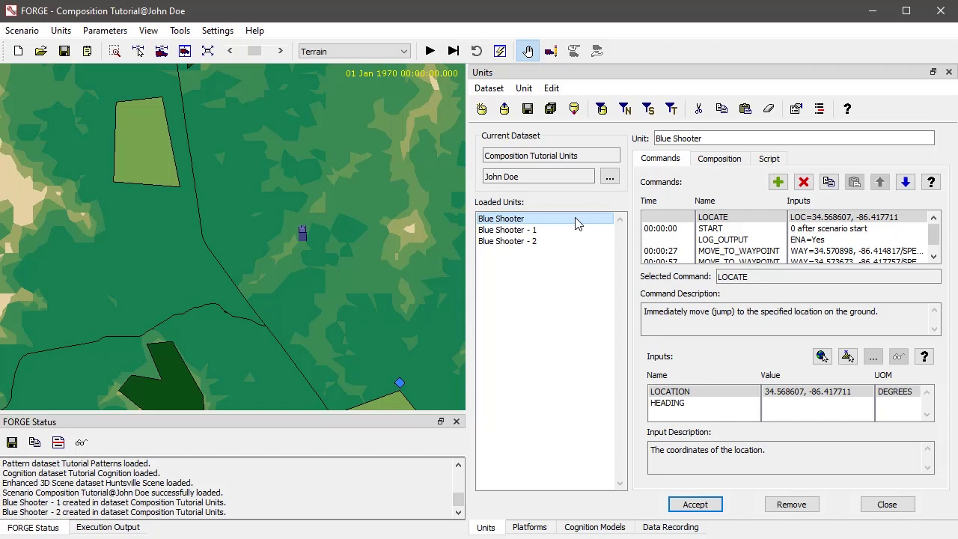
click(777, 184)
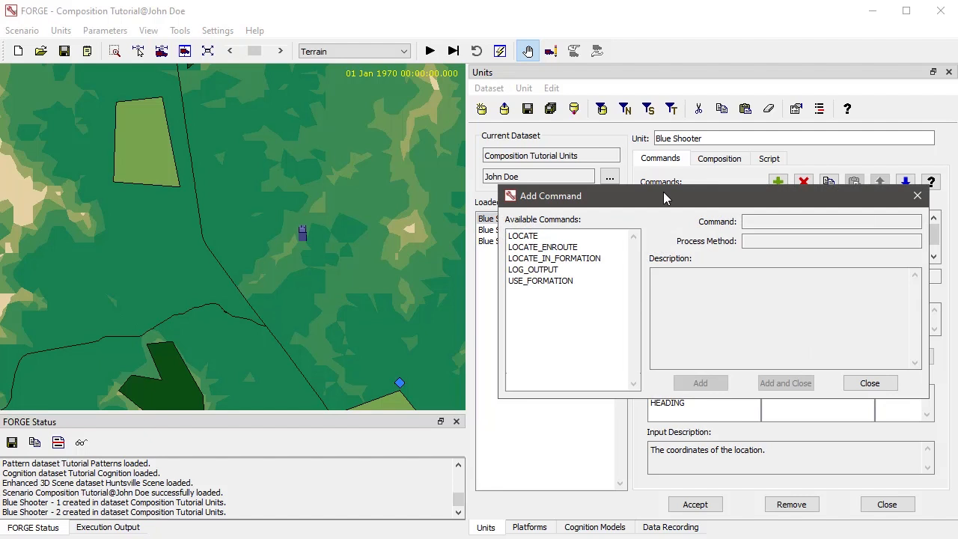
click(542, 281)
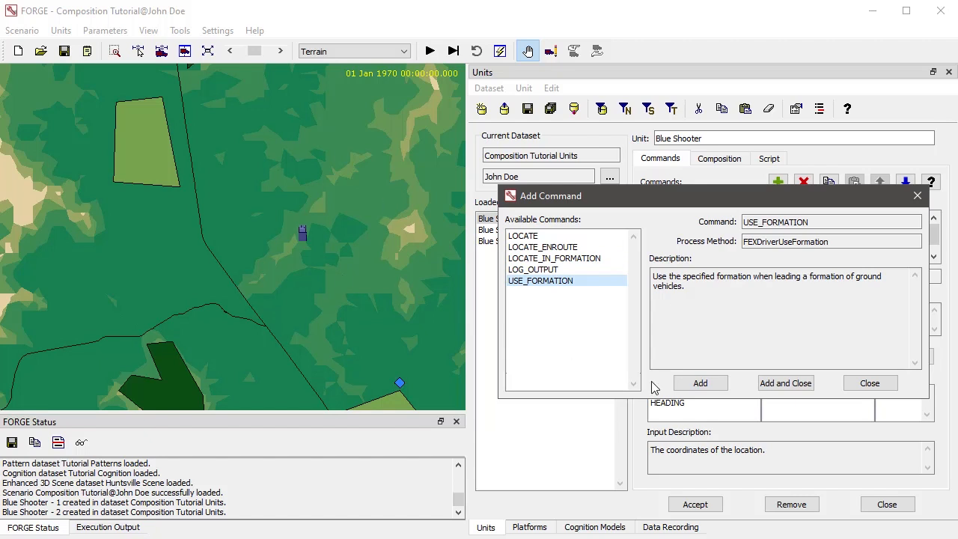
click(787, 383)
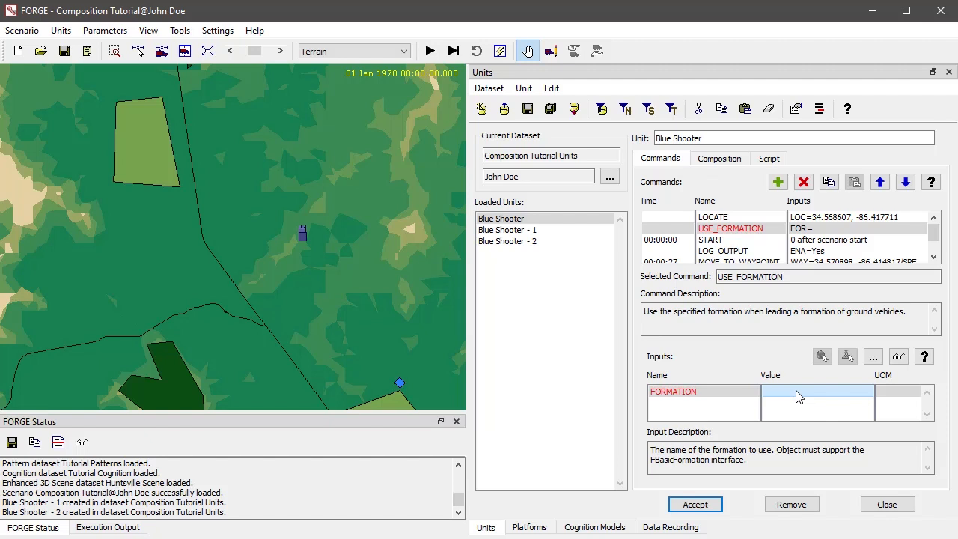
click(872, 357)
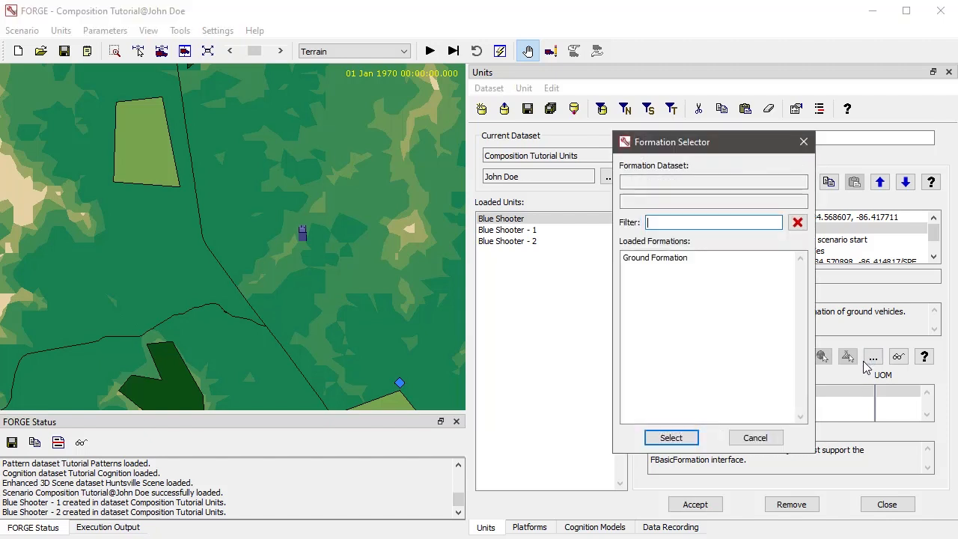
double_click(660, 262)
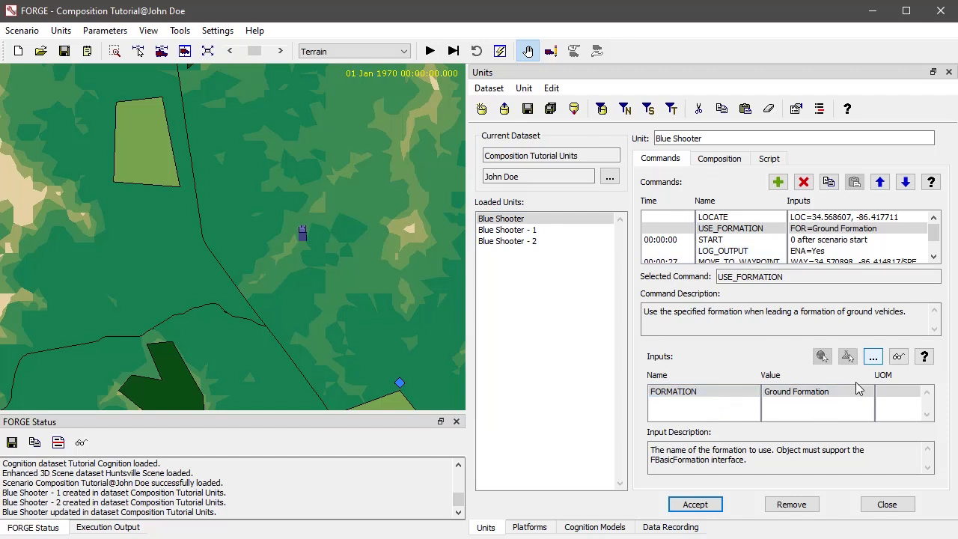
click(61, 31)
mouse_move(103, 30)
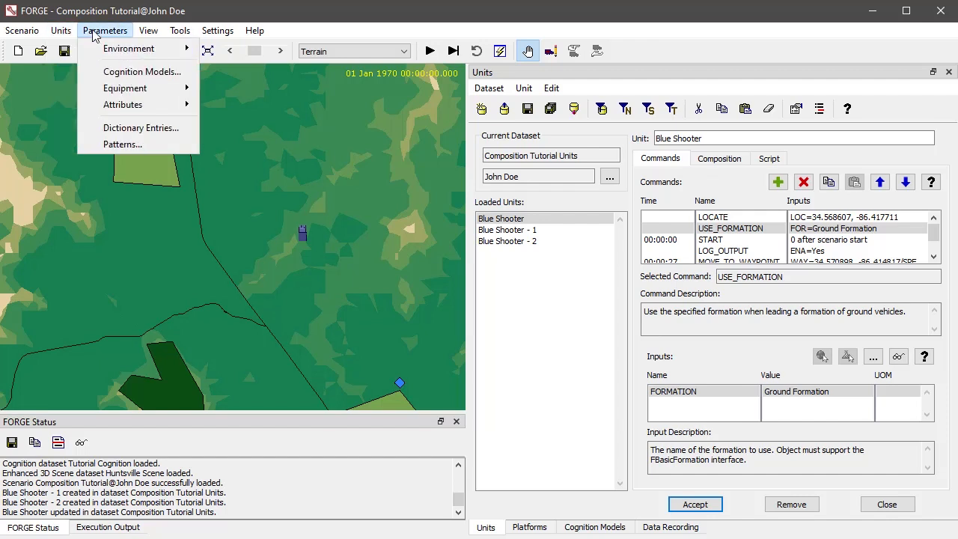
mouse_move(110, 93)
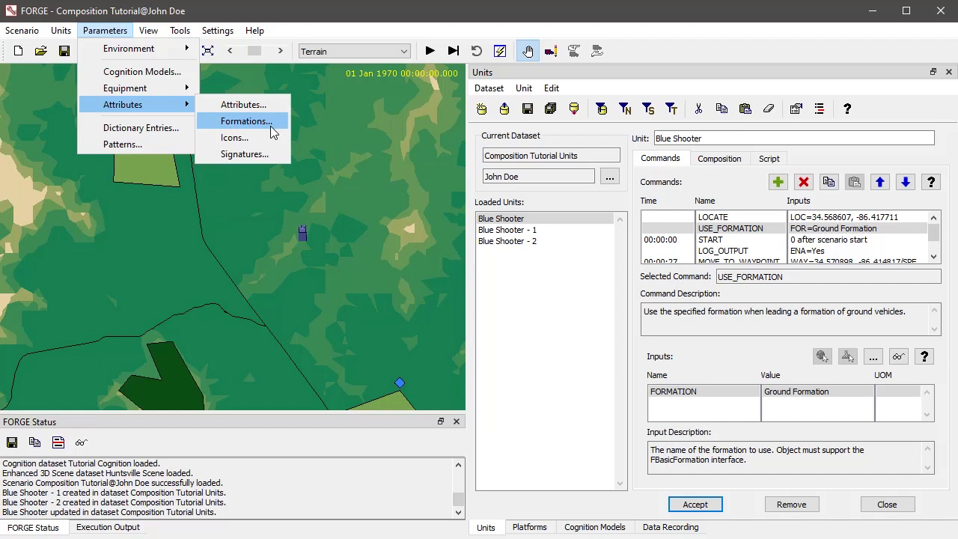
click(726, 354)
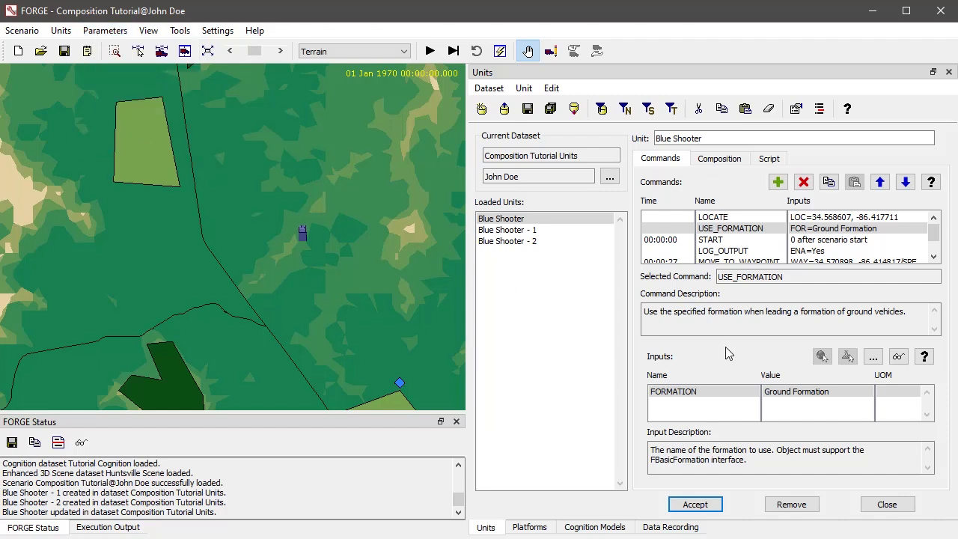
Examine the X and Y offsets of the Ground Formation assigned to Blue Shooter and close the formation editor
click(899, 359)
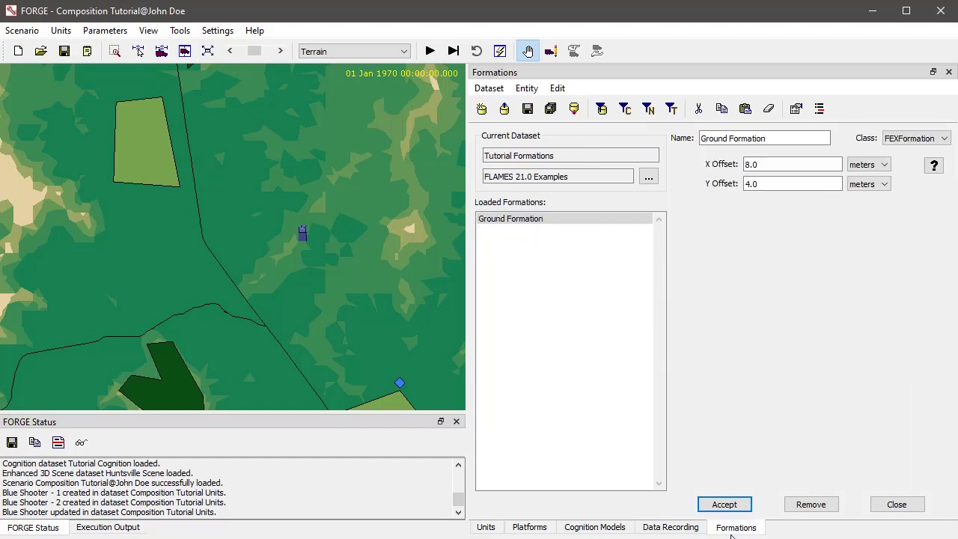
click(490, 221)
drag(763, 164, 750, 159)
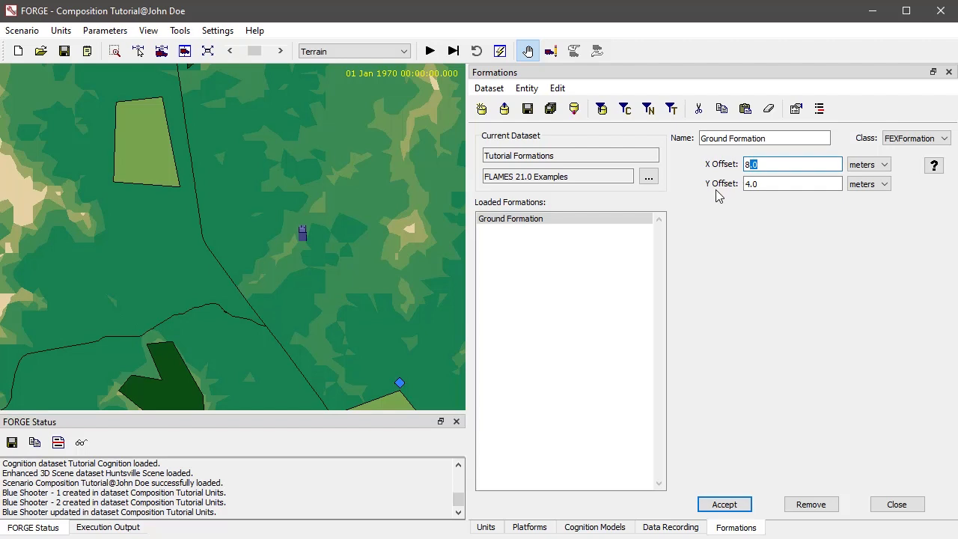
double_click(763, 184)
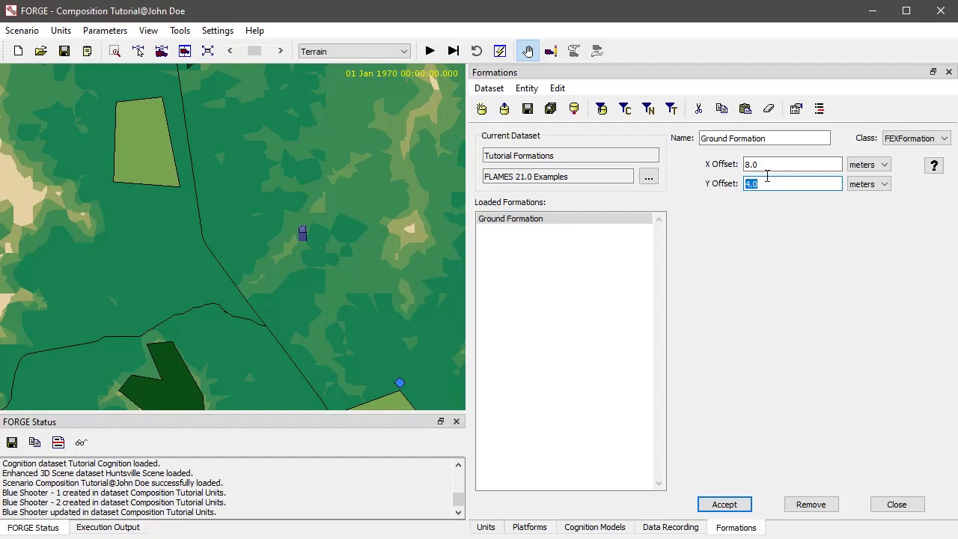
click(772, 189)
drag(772, 189, 712, 184)
click(946, 73)
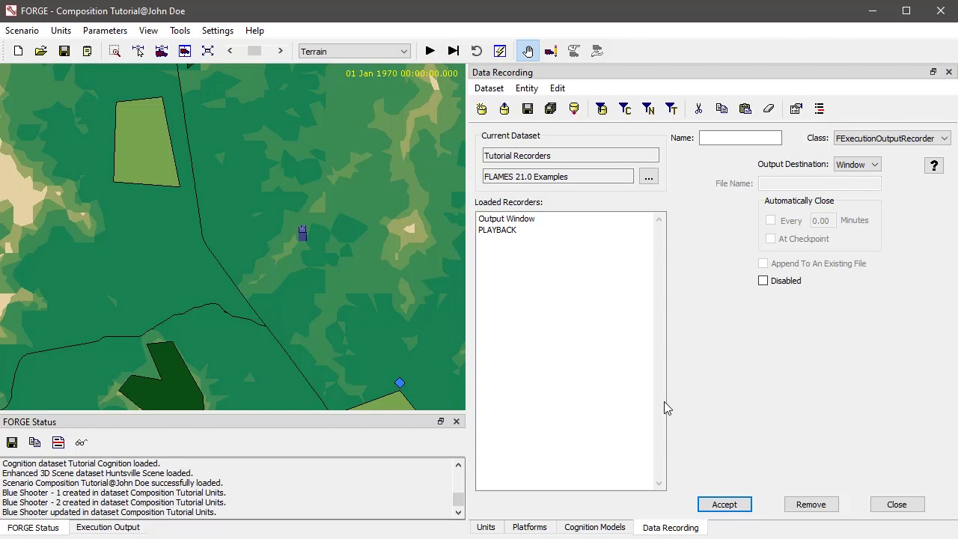
Delete both MOVE_TO_WAYPOINT commands and the LOCATE command from the Blue Shooter - 1 unit
click(486, 528)
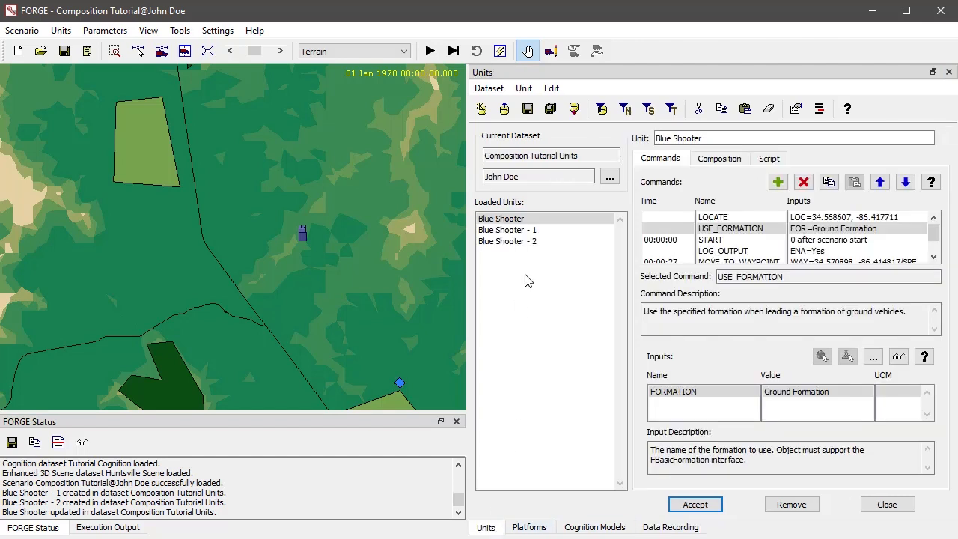
click(544, 238)
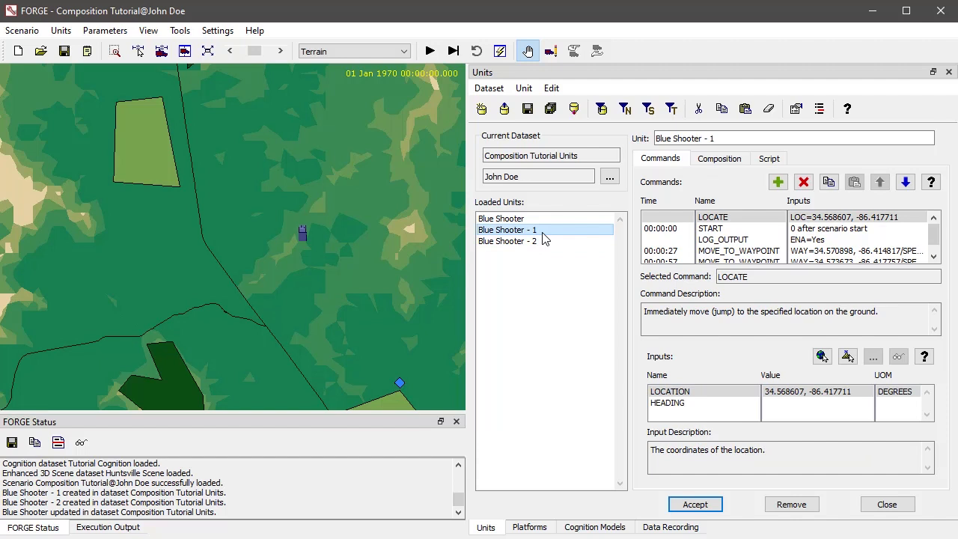
click(748, 252)
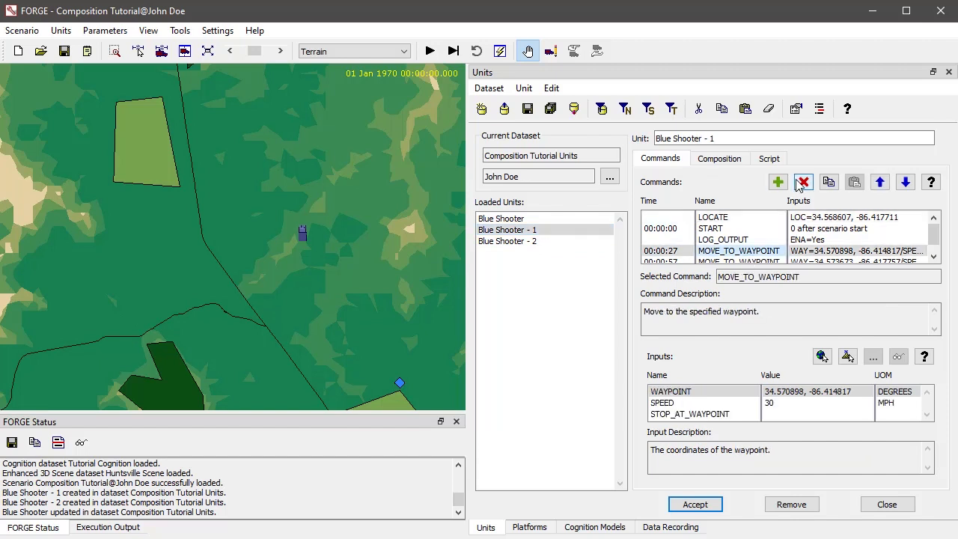
click(801, 182)
click(748, 253)
click(803, 182)
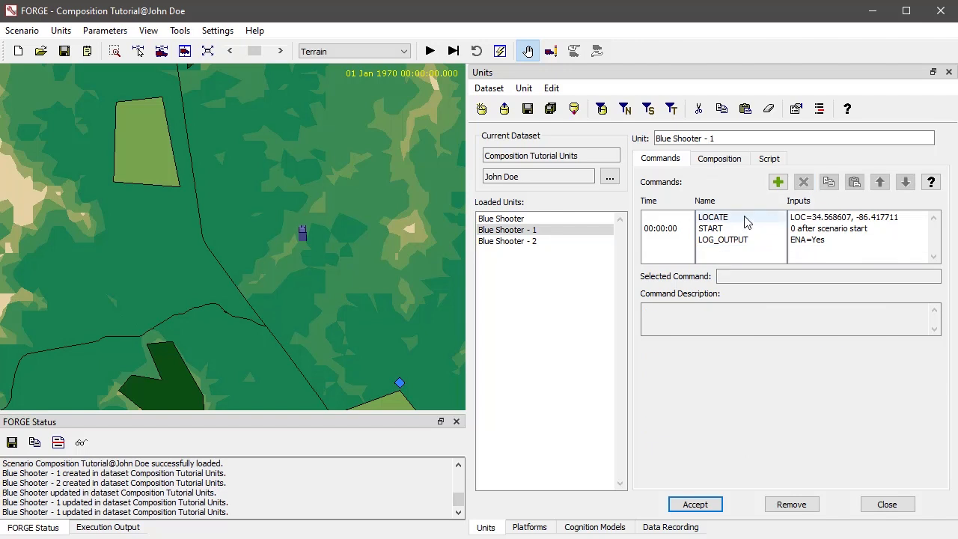
click(745, 221)
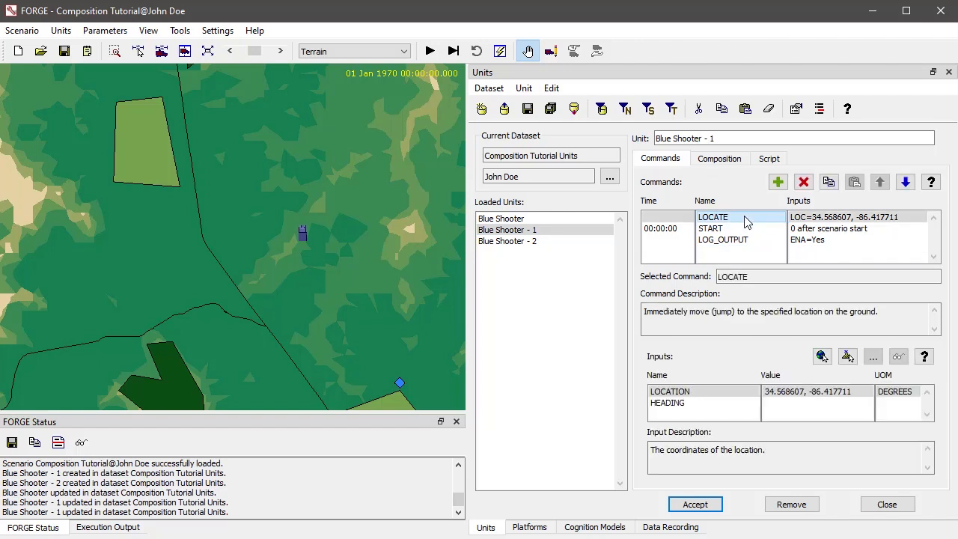
click(802, 182)
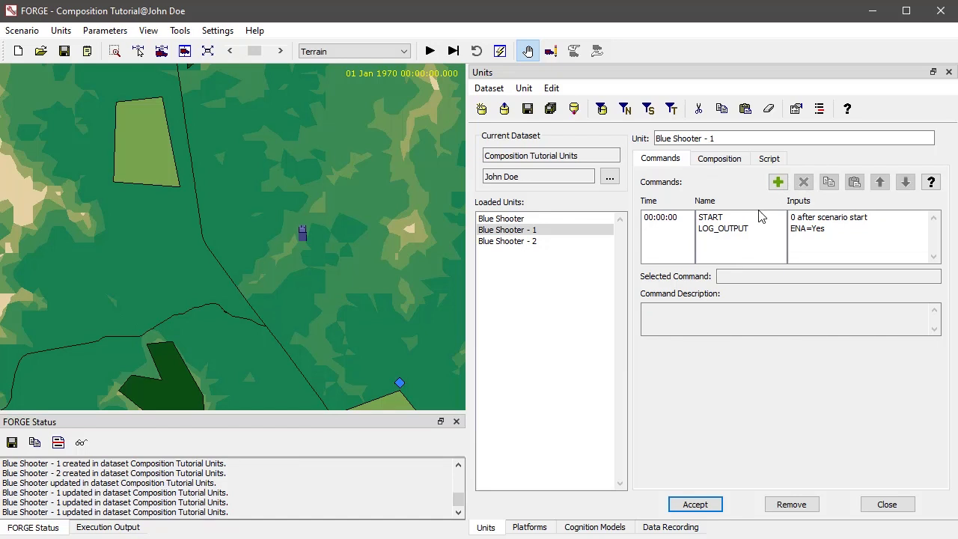
Add a LOCATE_IN_FORMATION command to Blue Shooter - 1 with Blue Shooter as the leader, and accept the change
click(739, 219)
click(777, 183)
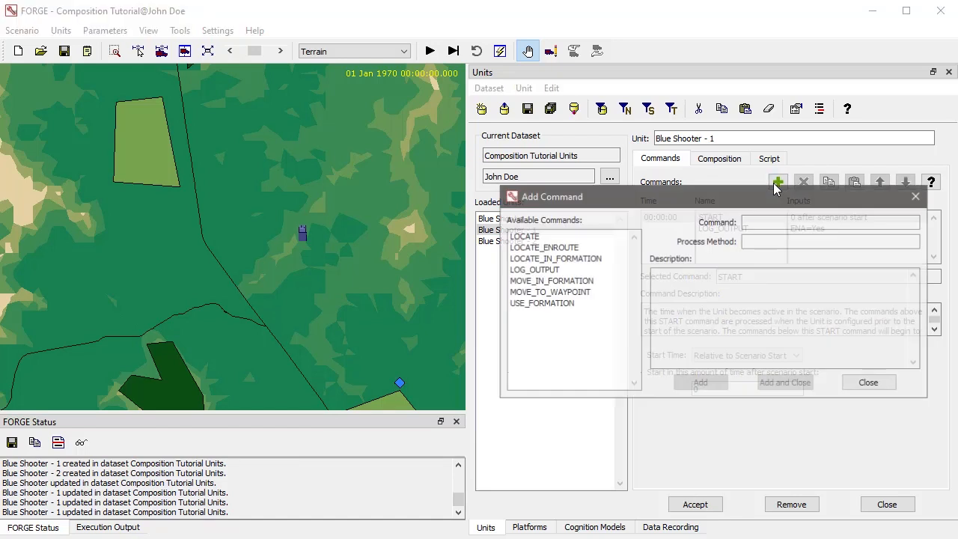
double_click(563, 258)
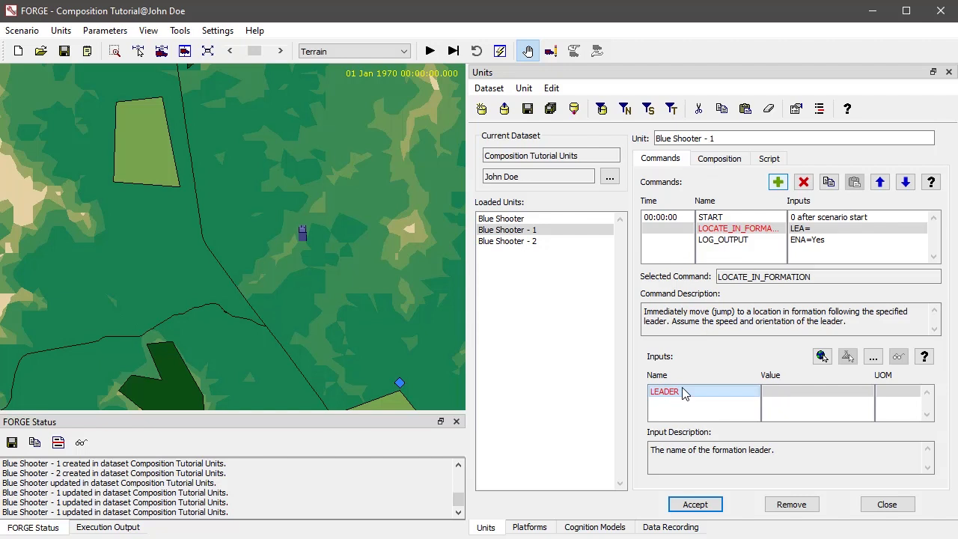
click(302, 232)
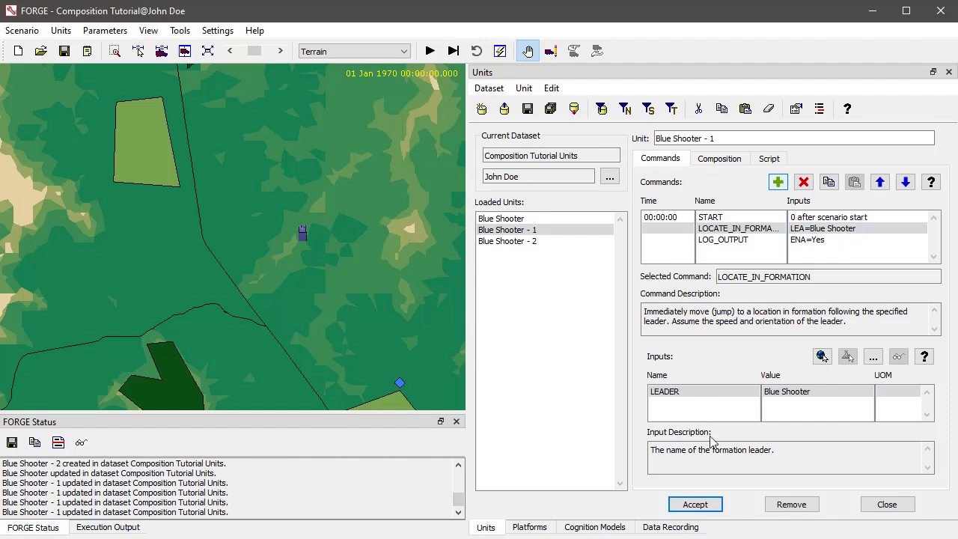
click(695, 504)
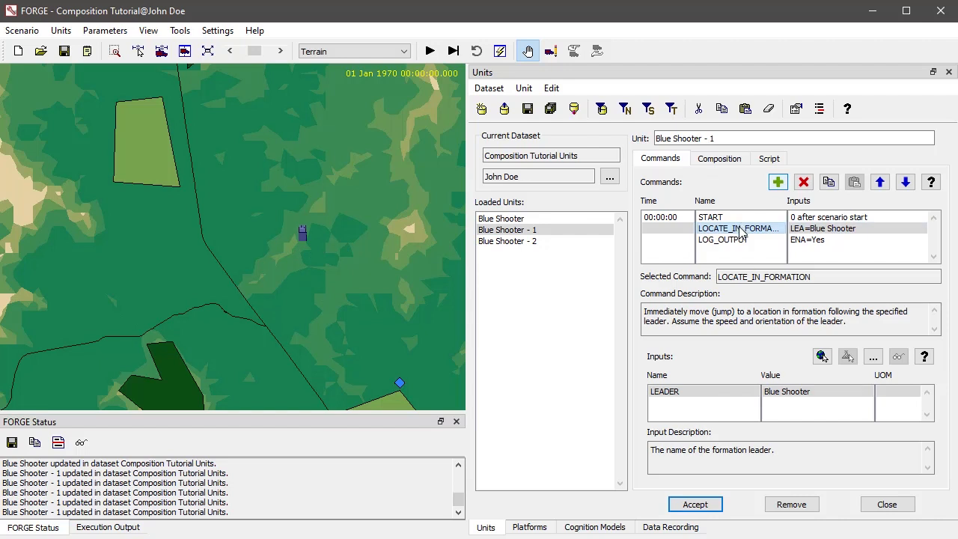
Move LOCATE_IN_FORMATION ahead of START in Blue Shooter - 1, accept it, and inspect the vehicles' placement on the map
click(879, 183)
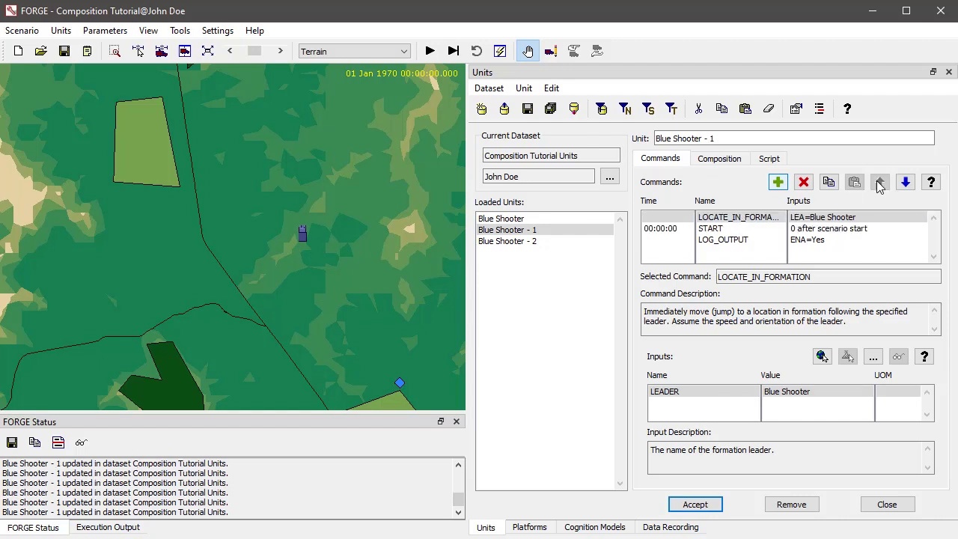
click(701, 504)
scroll(322, 255, up, 5)
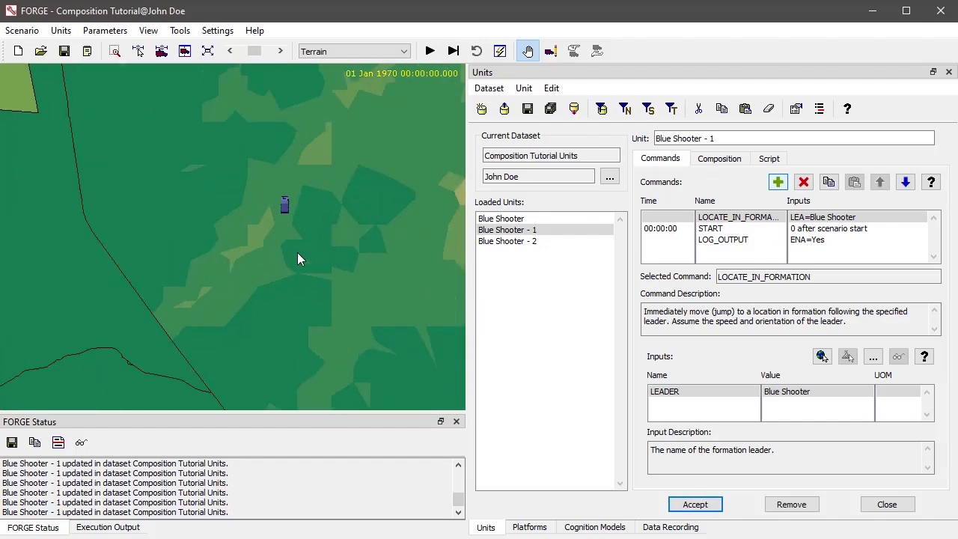
drag(302, 150, 327, 317)
scroll(326, 317, up, 6)
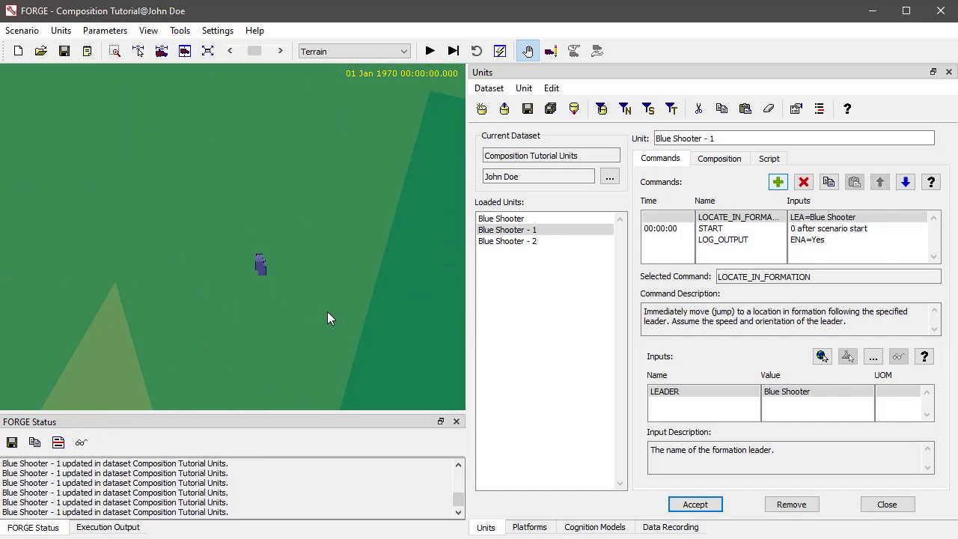
Add a LOCATE_IN_FORMATION command to Blue Shooter - 2 with Blue Shooter as the leader
drag(257, 236, 228, 314)
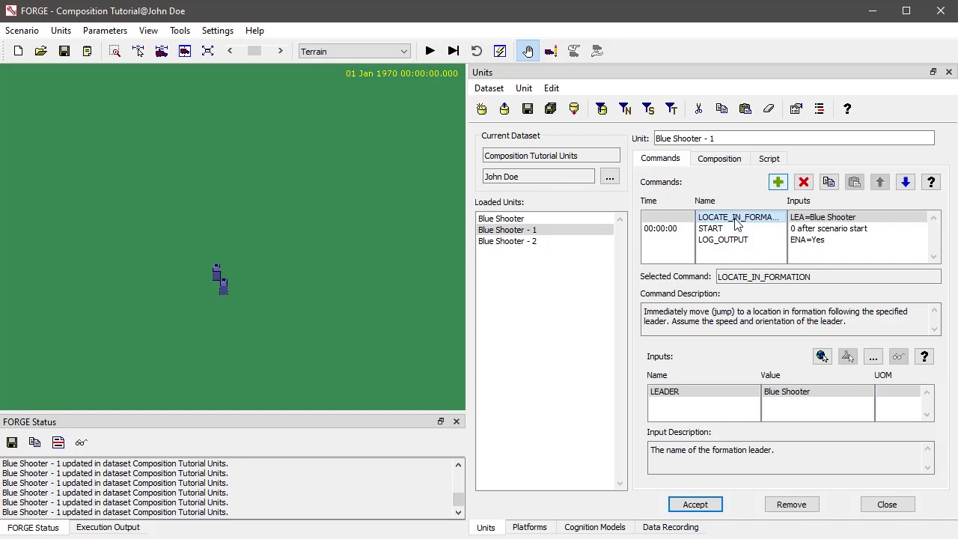
click(531, 241)
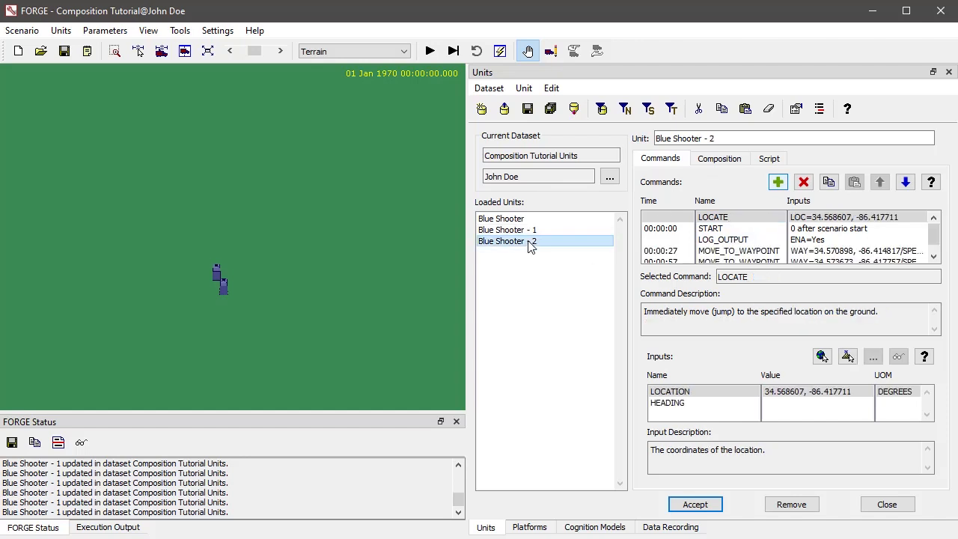
click(778, 182)
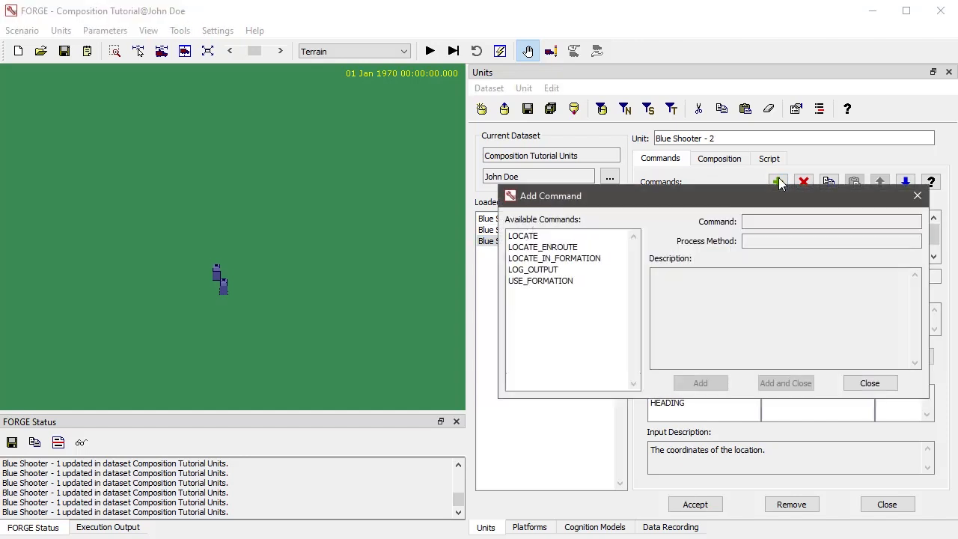
double_click(581, 259)
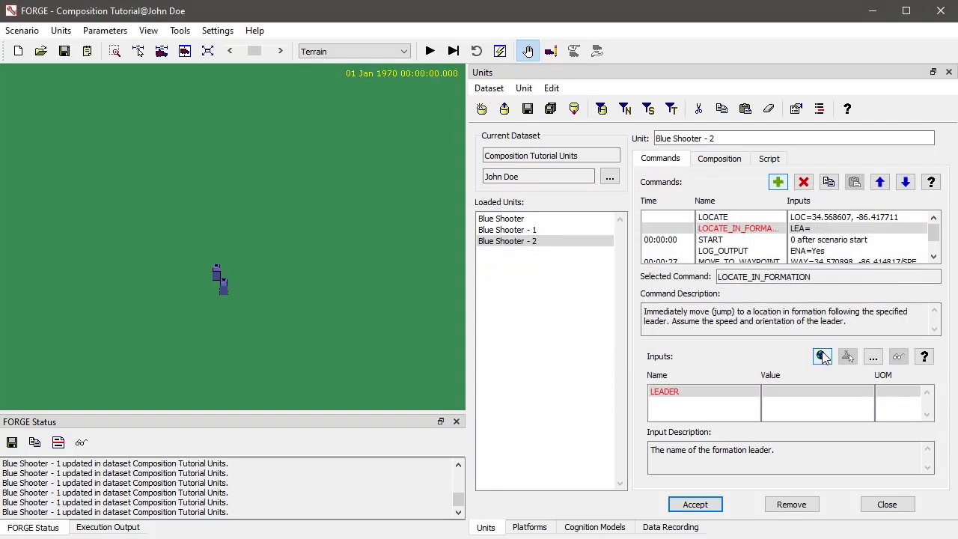
click(688, 396)
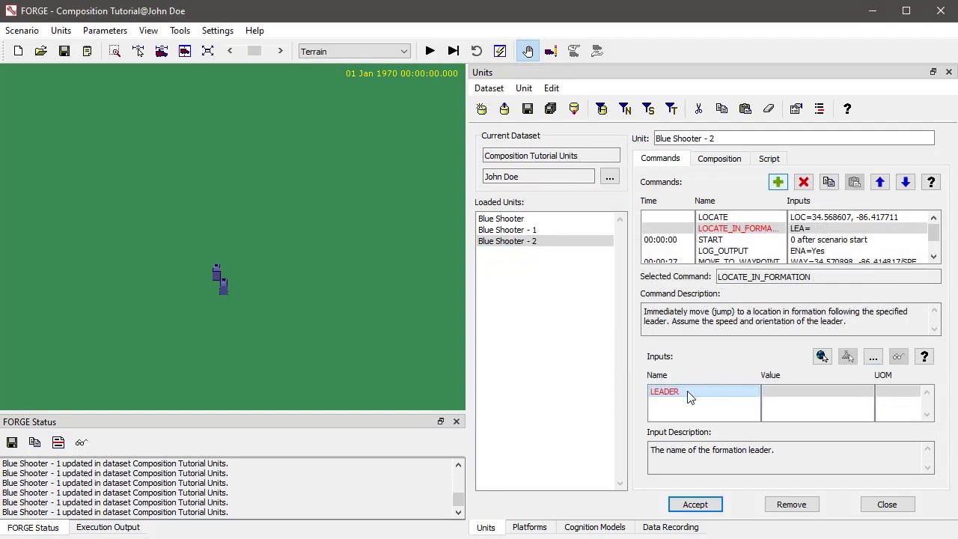
click(872, 357)
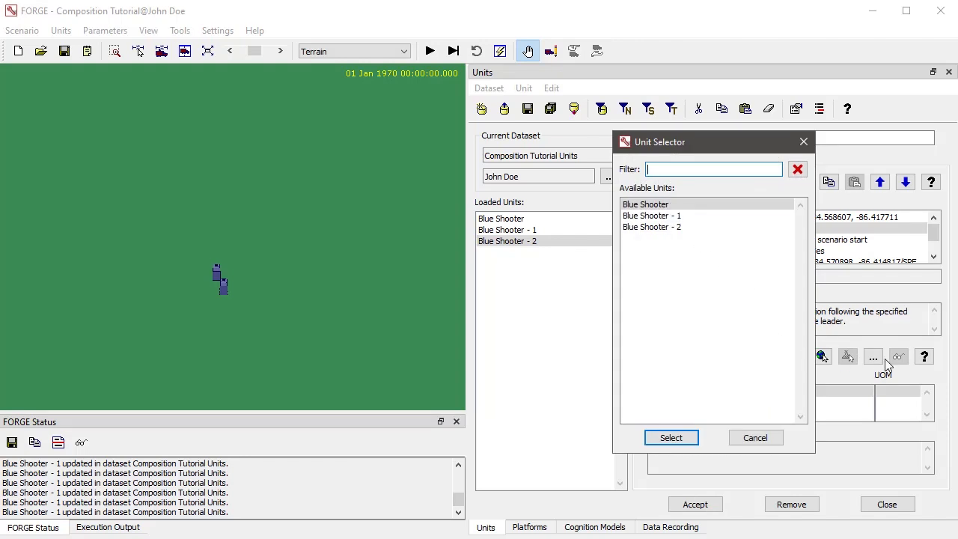
click(647, 208)
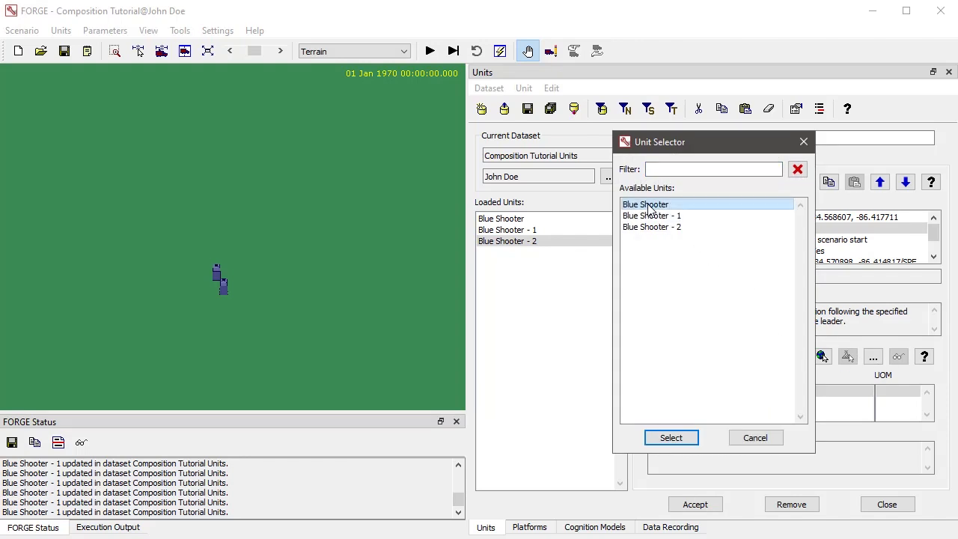
double_click(648, 208)
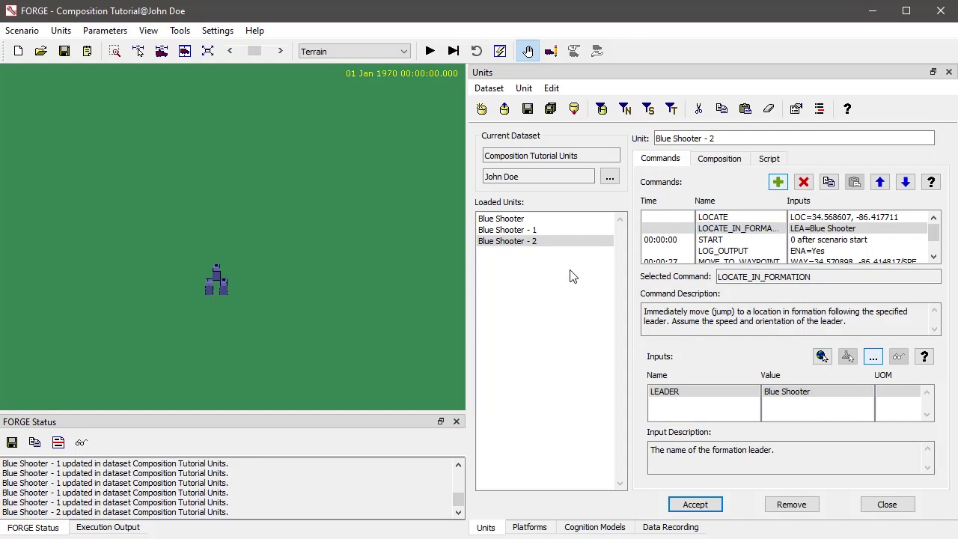
Delete the LOCATE command and both MOVE_TO_WAYPOINT commands from the Blue Shooter - 2 unit
click(748, 217)
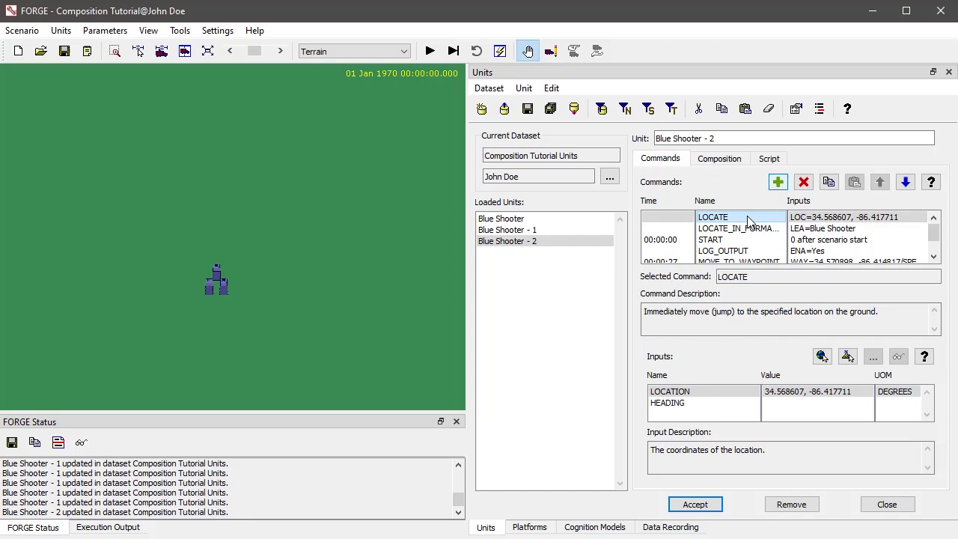
click(805, 186)
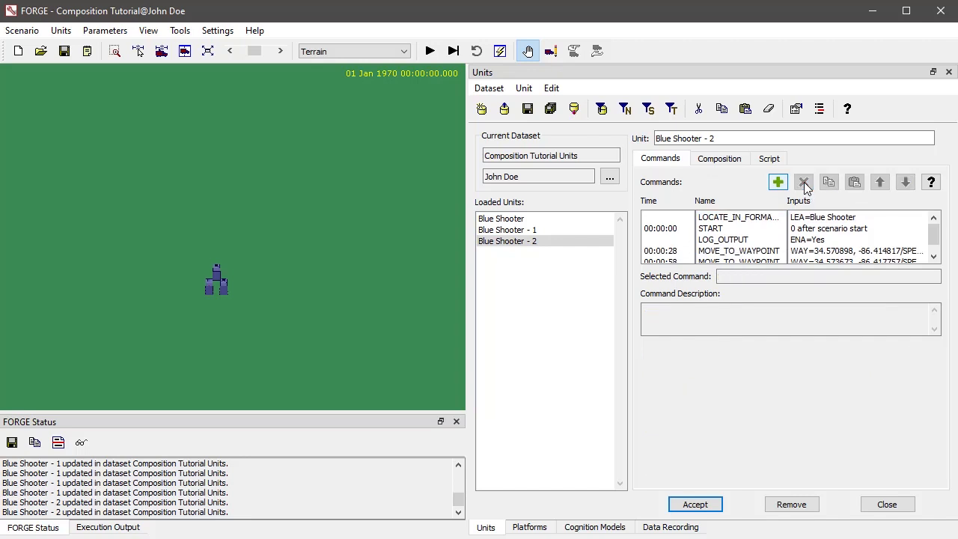
click(739, 250)
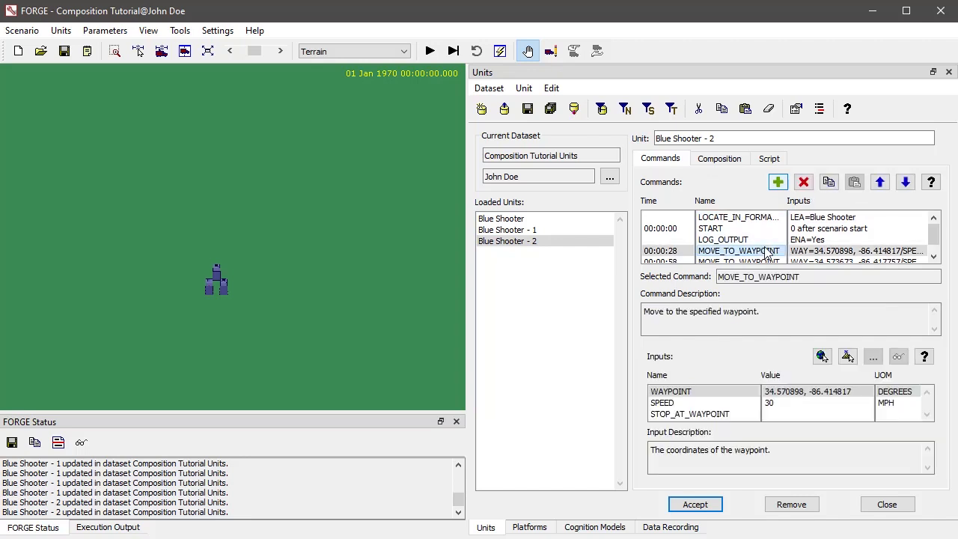
click(805, 184)
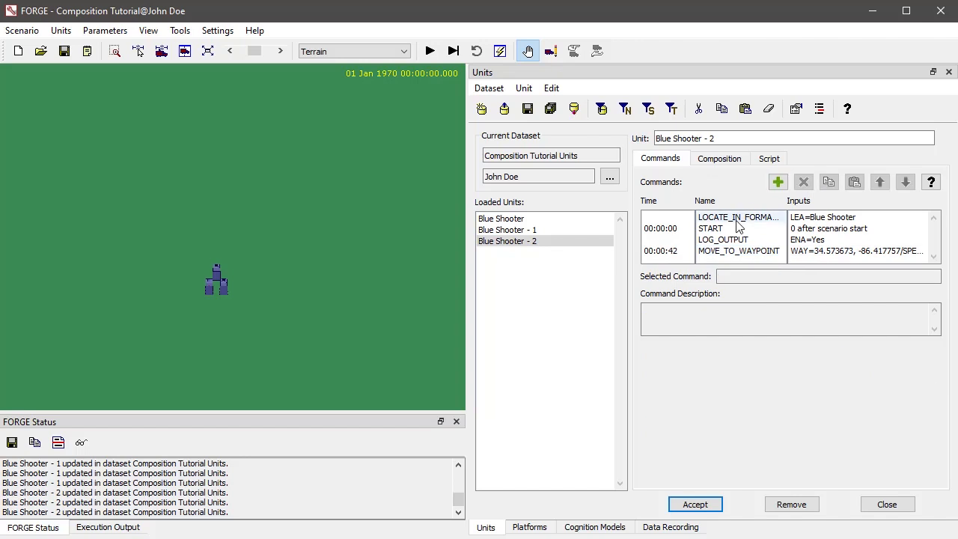
click(726, 251)
click(803, 183)
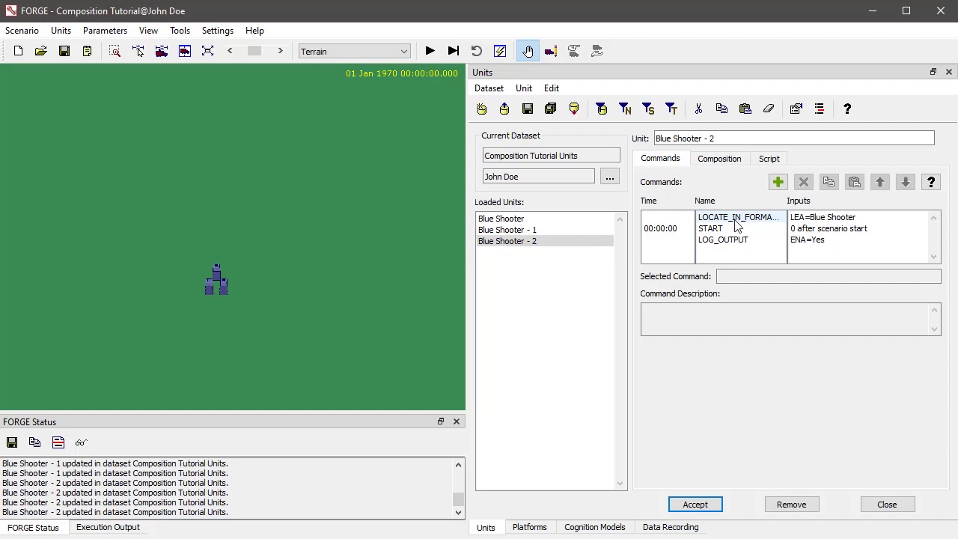
Move Blue Shooter on the map to about 34.568665, -86.417399 and rotate its heading to about 73 degrees
right_click(219, 275)
click(253, 306)
drag(233, 278, 267, 259)
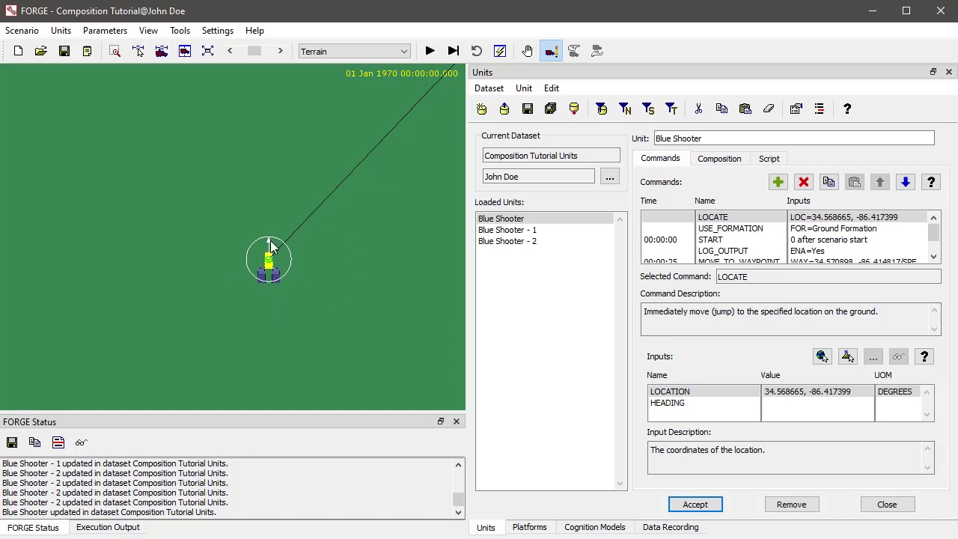
drag(274, 243, 247, 264)
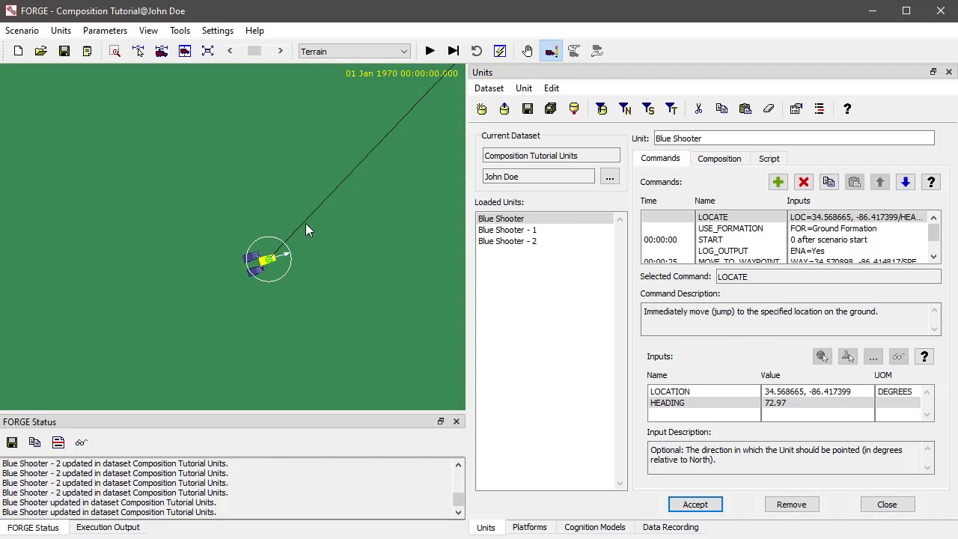
Run the scenario briefly to check whether the followers move with Blue Shooter, and reset it
click(551, 230)
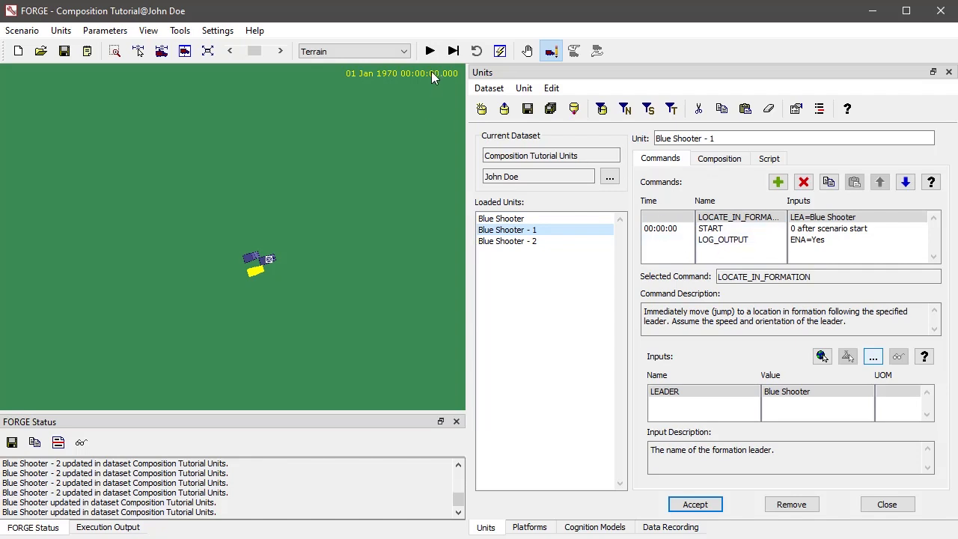
drag(392, 273, 207, 344)
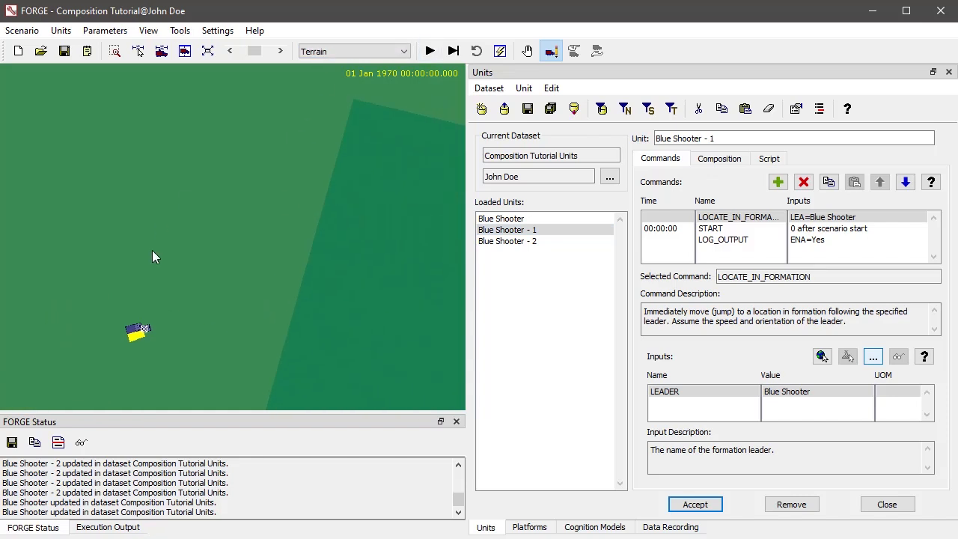
click(429, 51)
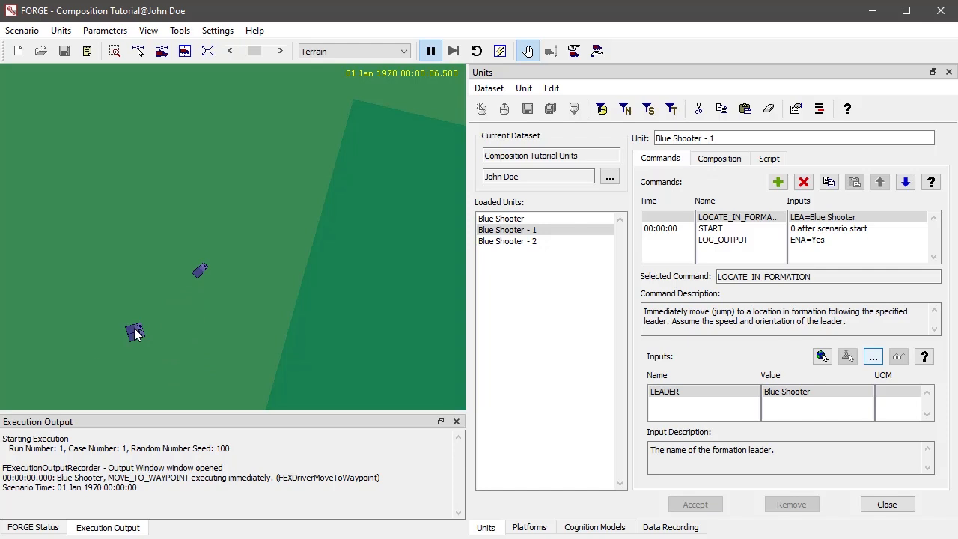
click(476, 51)
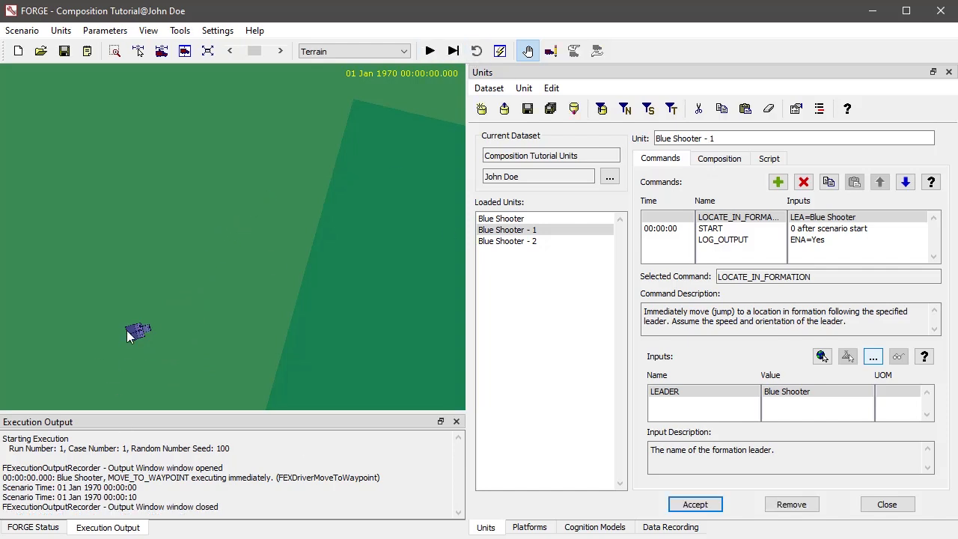
Add a MOVE_IN_FORMATION command after LOG_OUTPUT in Blue Shooter - 1, leaving its optional leader blank
click(722, 241)
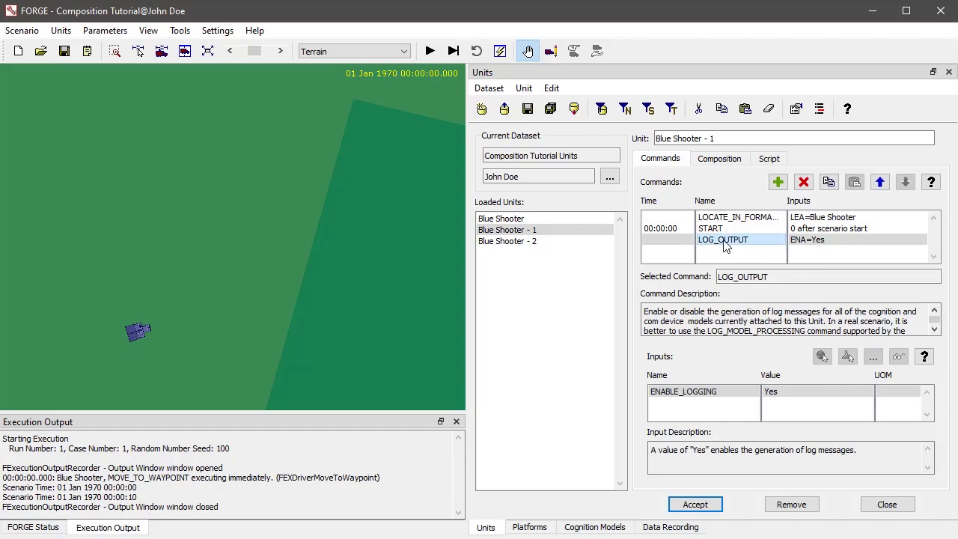
click(776, 182)
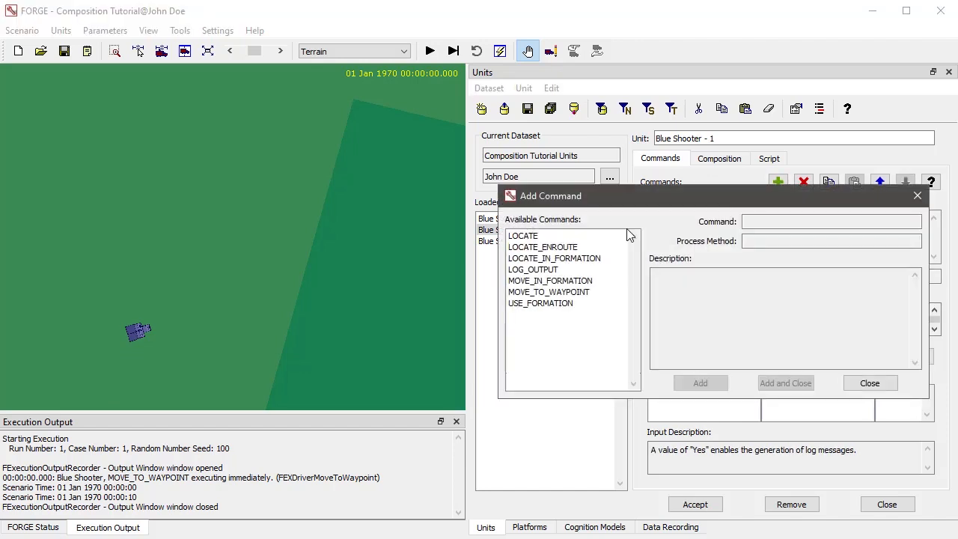
double_click(565, 281)
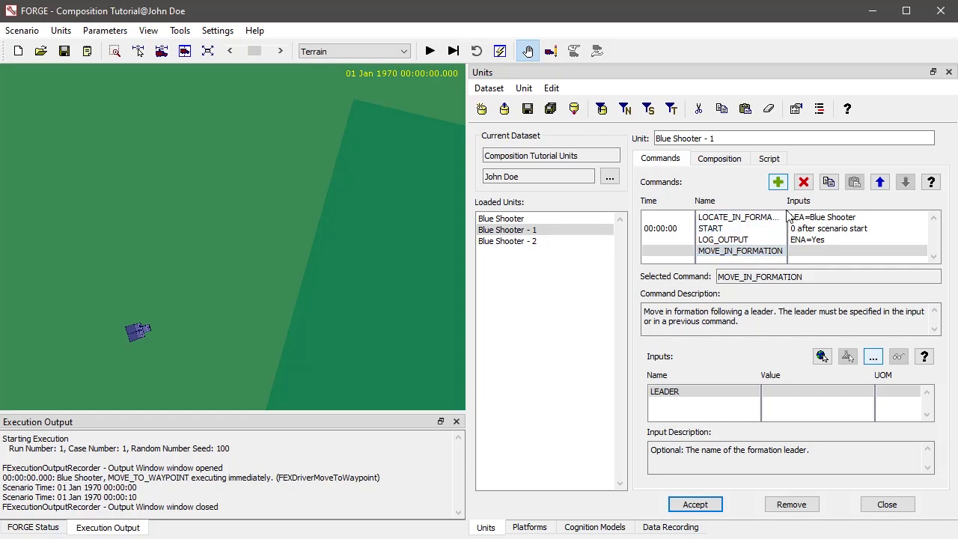
click(789, 393)
Add a MOVE_IN_FORMATION command after LOG_OUTPUT in Blue Shooter - 2, leaving its optional leader blank
click(510, 242)
click(729, 241)
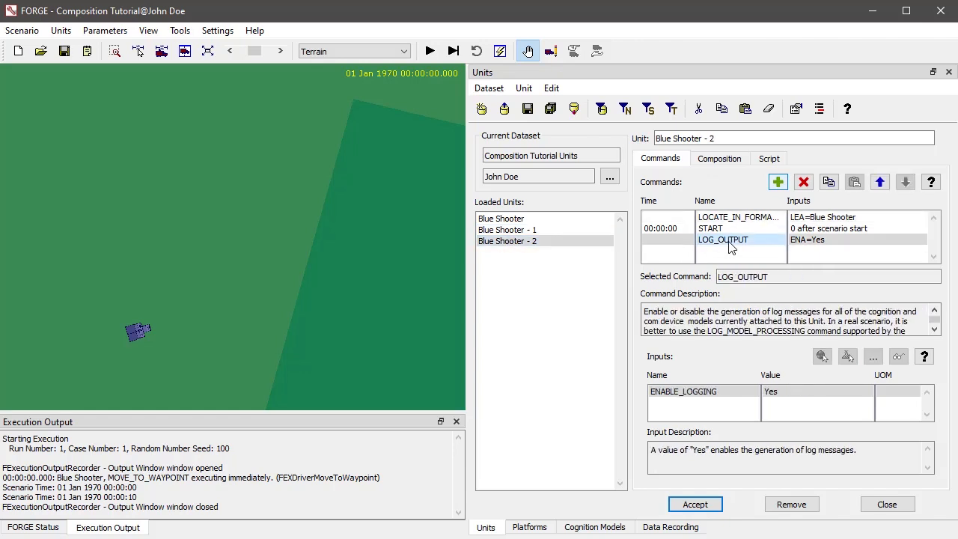
click(778, 182)
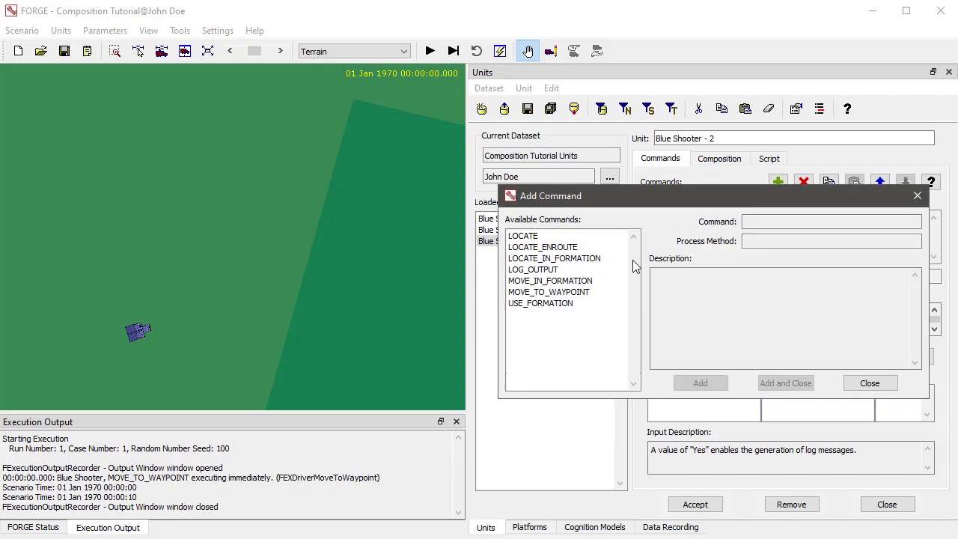
double_click(566, 282)
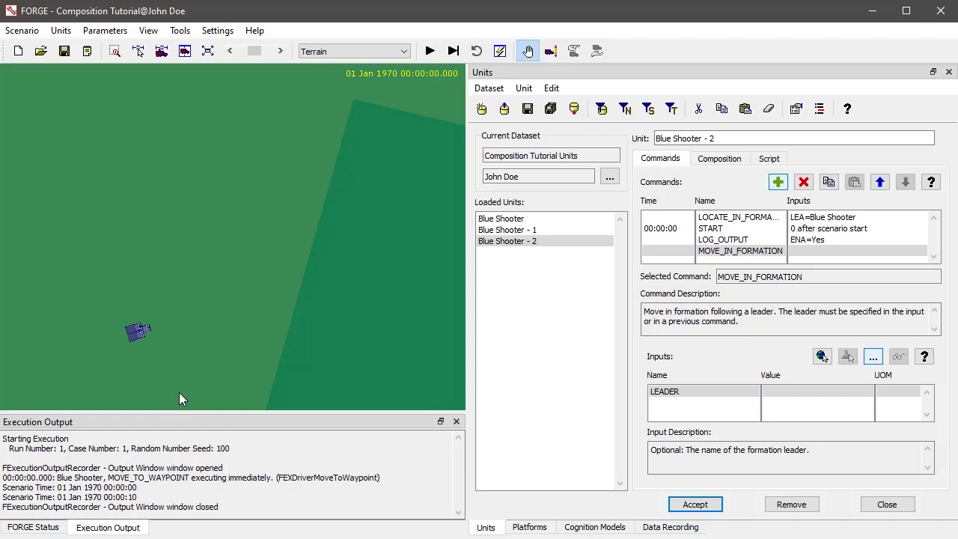
click(782, 390)
click(733, 215)
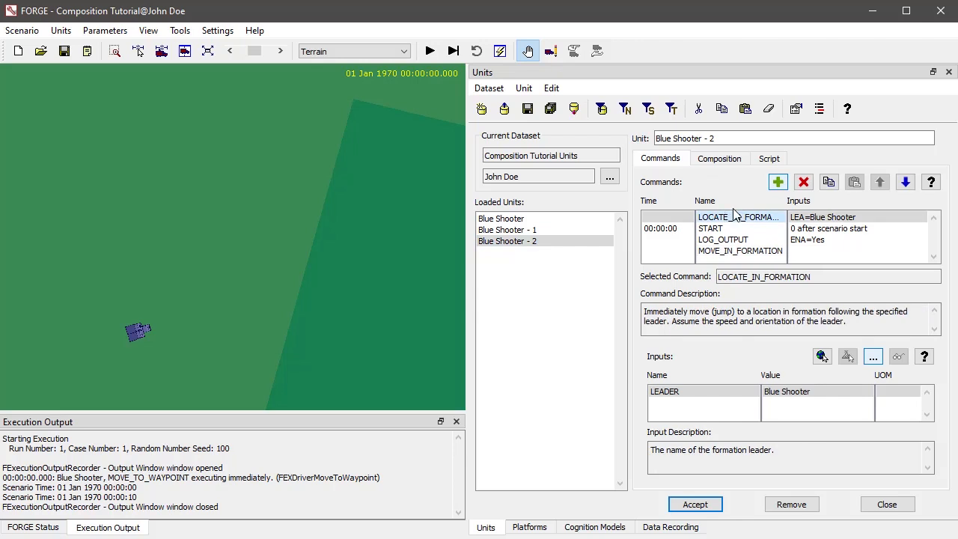
click(778, 183)
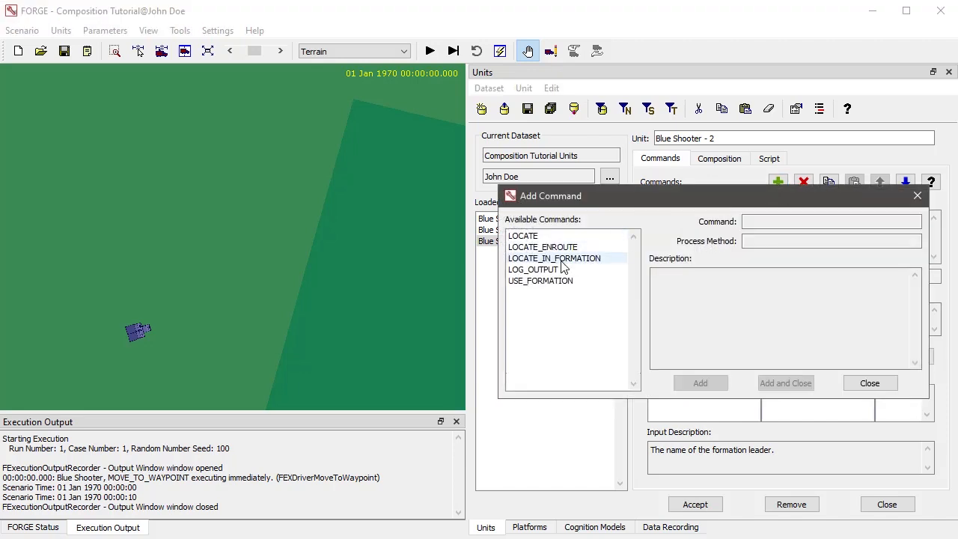
double_click(561, 258)
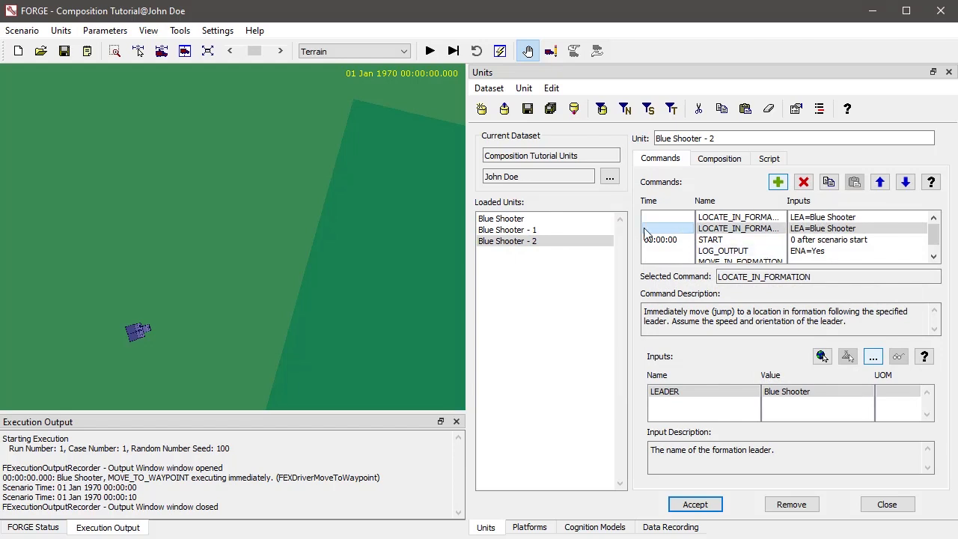
click(802, 183)
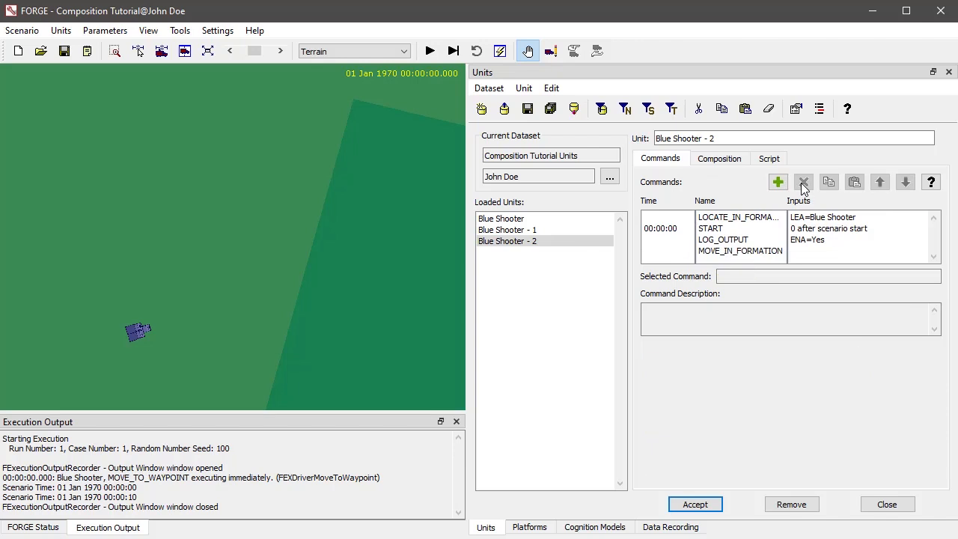
Replace LOCATE_IN_FORMATION in Blue Shooter - 2 with a new one after START, and try to accept it with LEADER blank
click(771, 217)
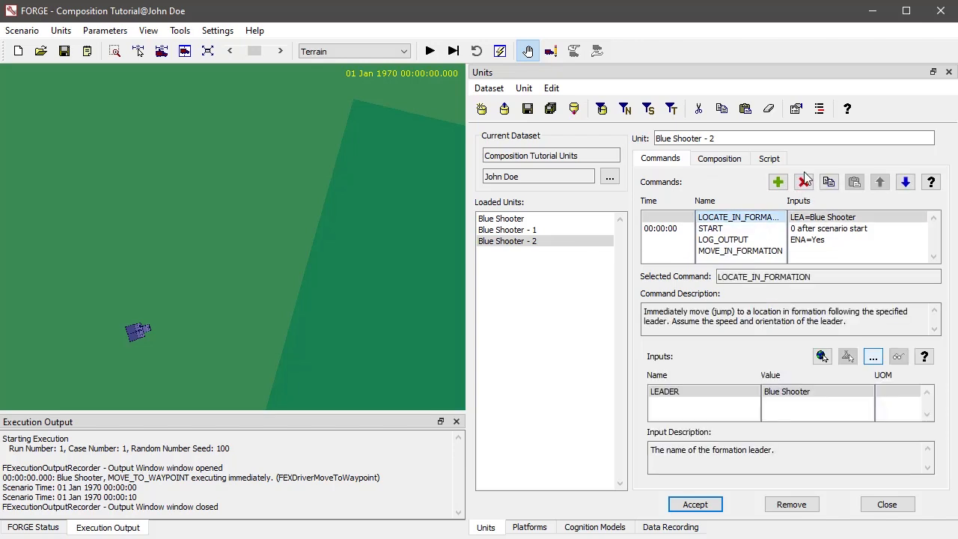
click(803, 181)
click(710, 216)
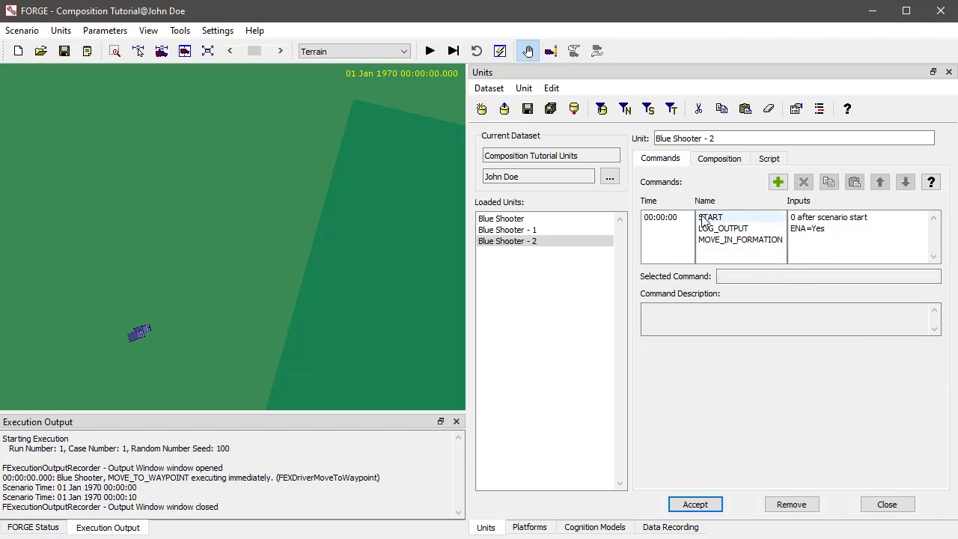
click(778, 182)
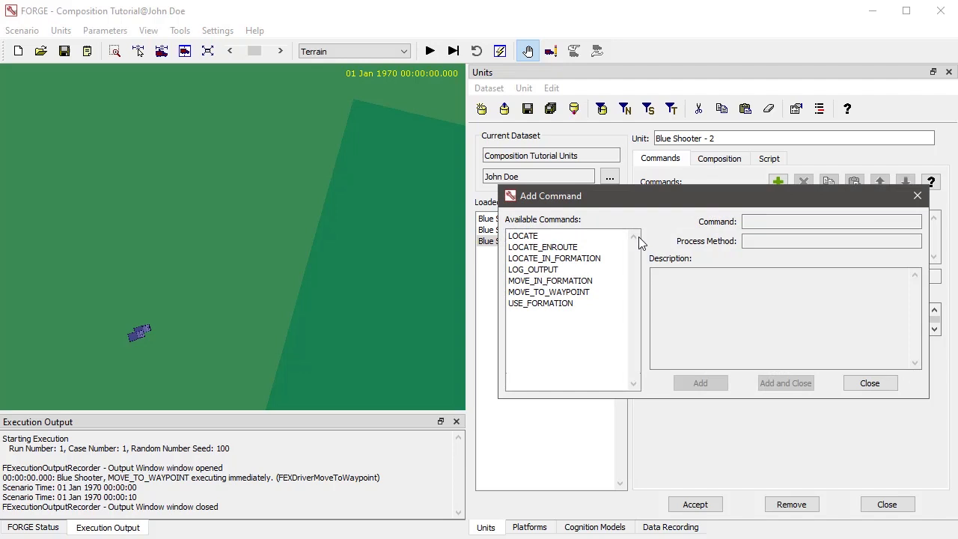
double_click(564, 259)
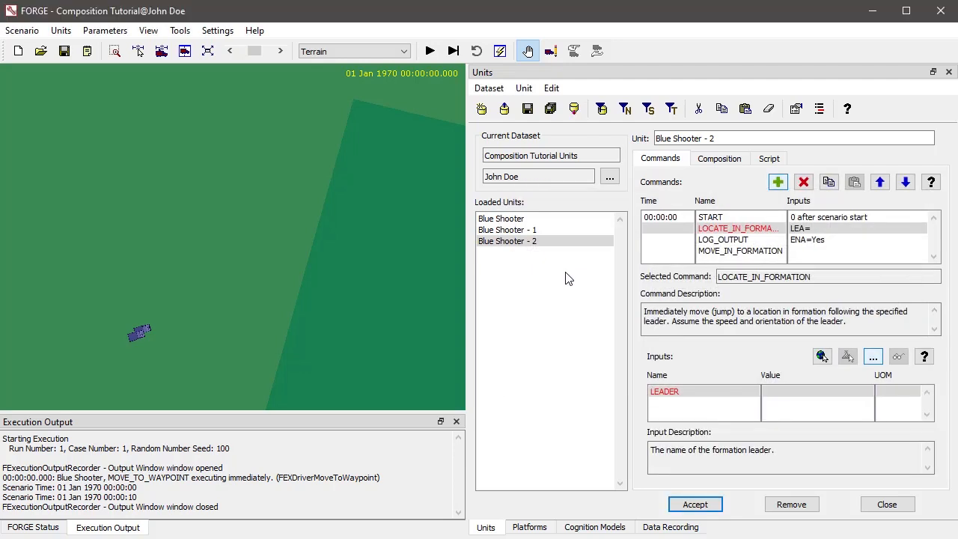
click(679, 394)
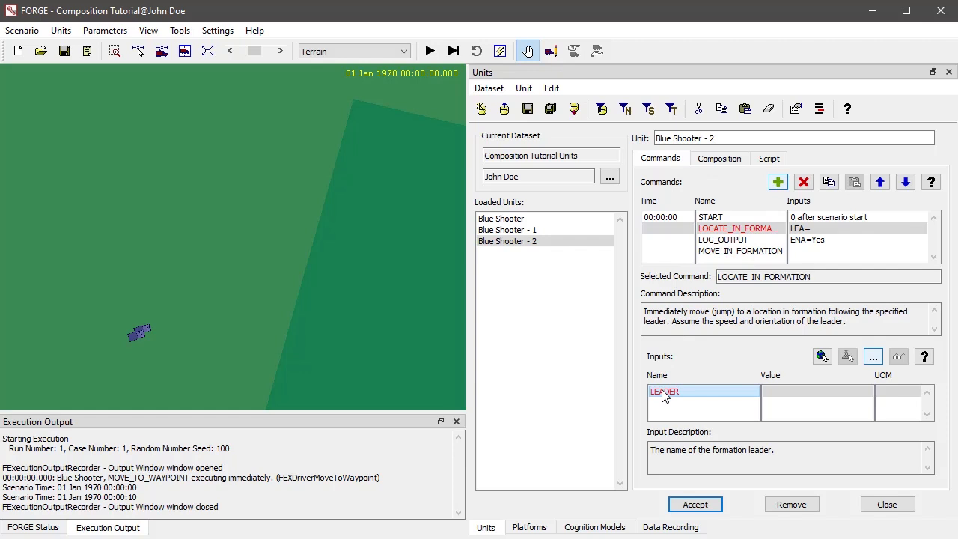
click(689, 506)
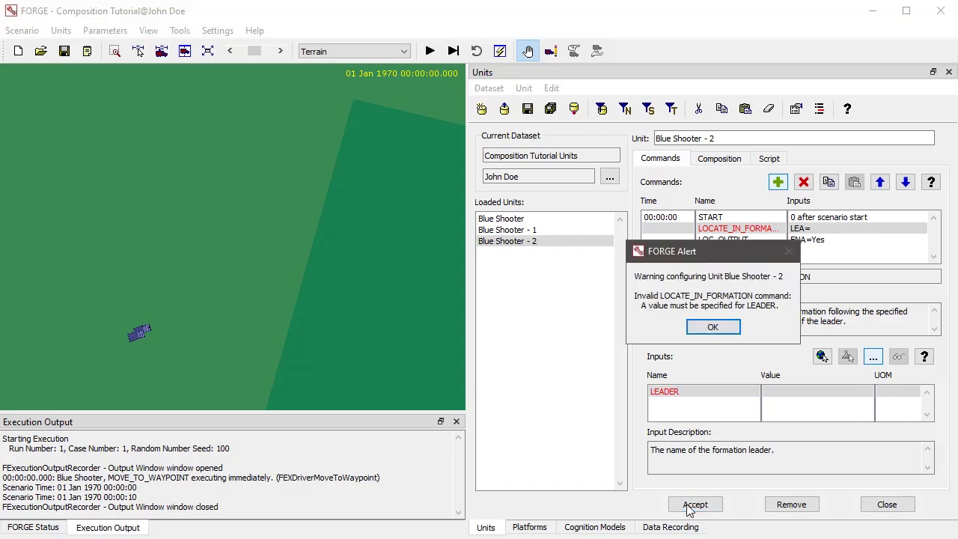
Set Blue Shooter as the LEADER of LOCATE_IN_FORMATION in Blue Shooter - 2 and move that command before START
click(709, 326)
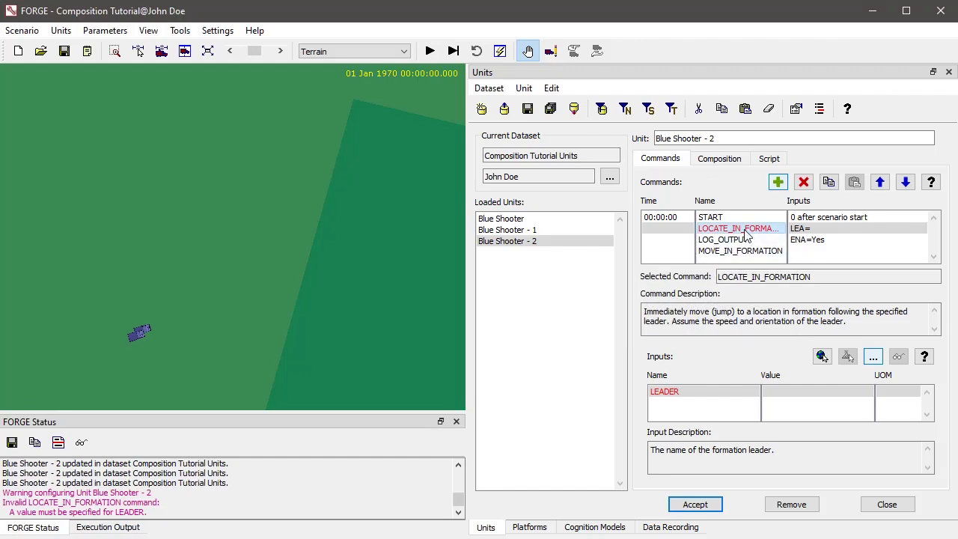
click(874, 357)
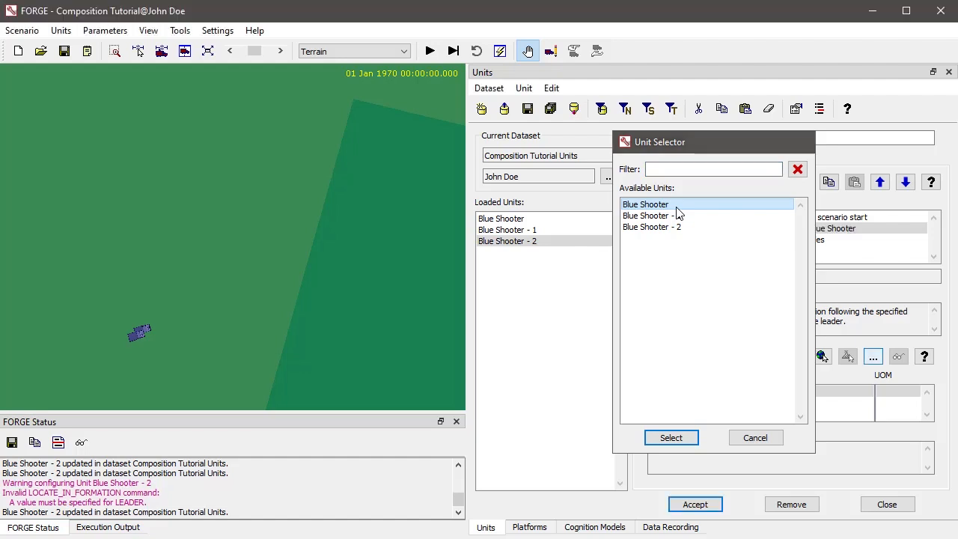
double_click(677, 207)
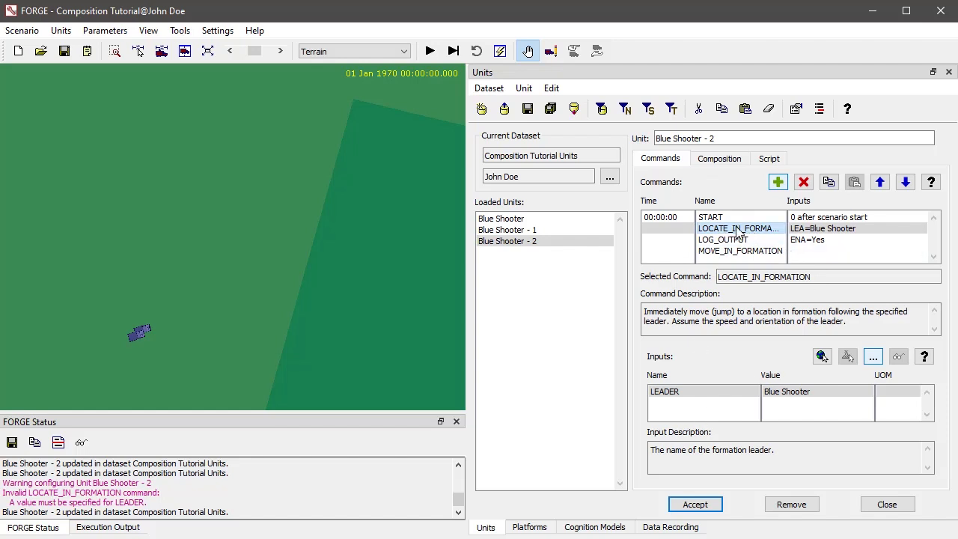
click(881, 185)
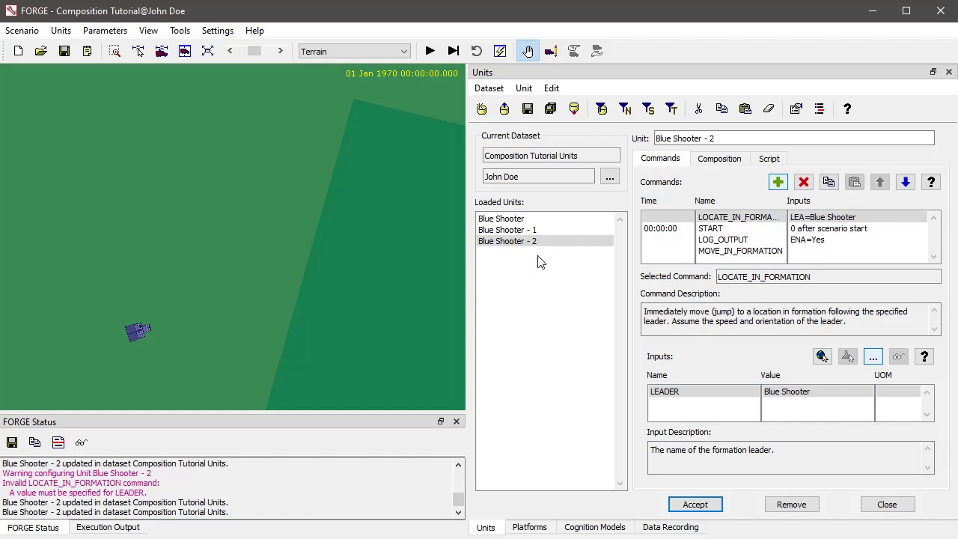
Remove the MOVE_IN_FORMATION command from Blue Shooter - 2
click(518, 244)
click(517, 231)
click(515, 240)
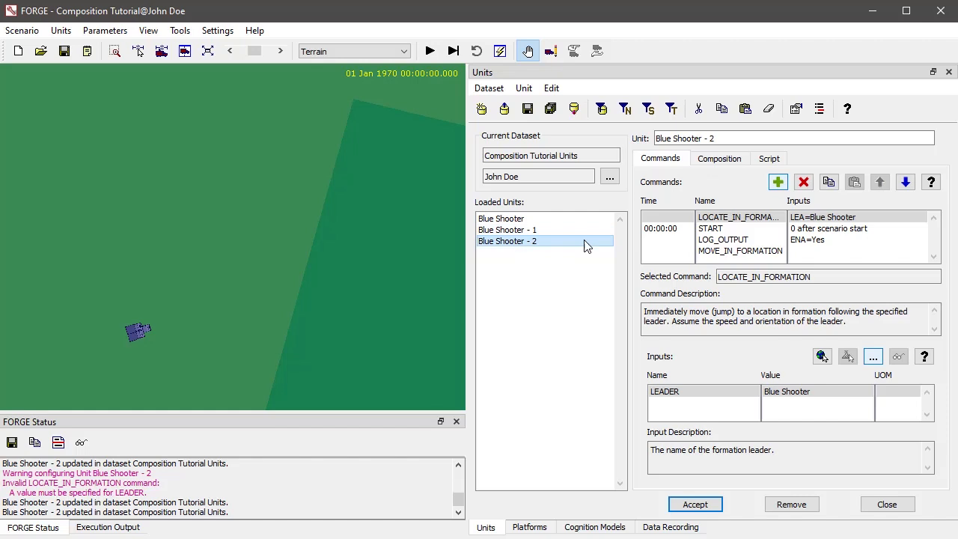
click(737, 253)
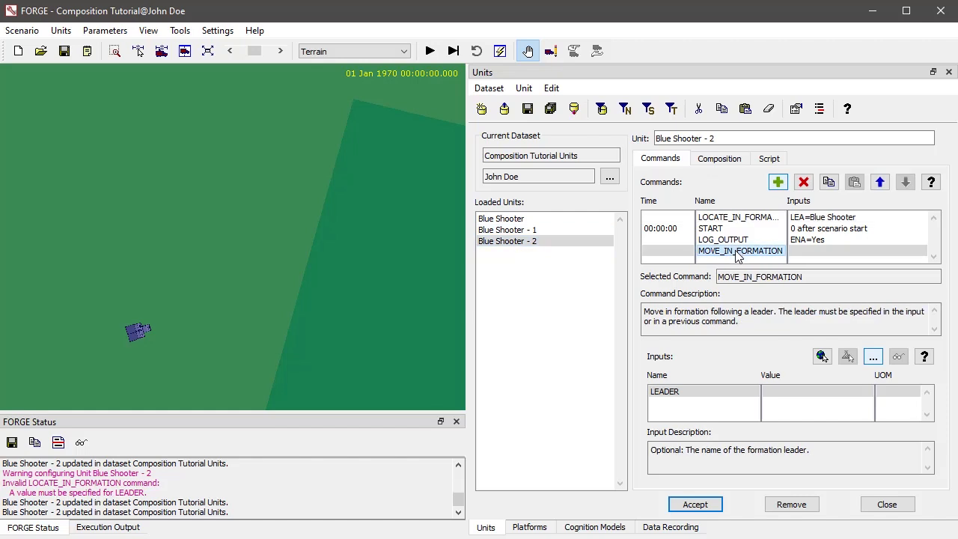
click(802, 183)
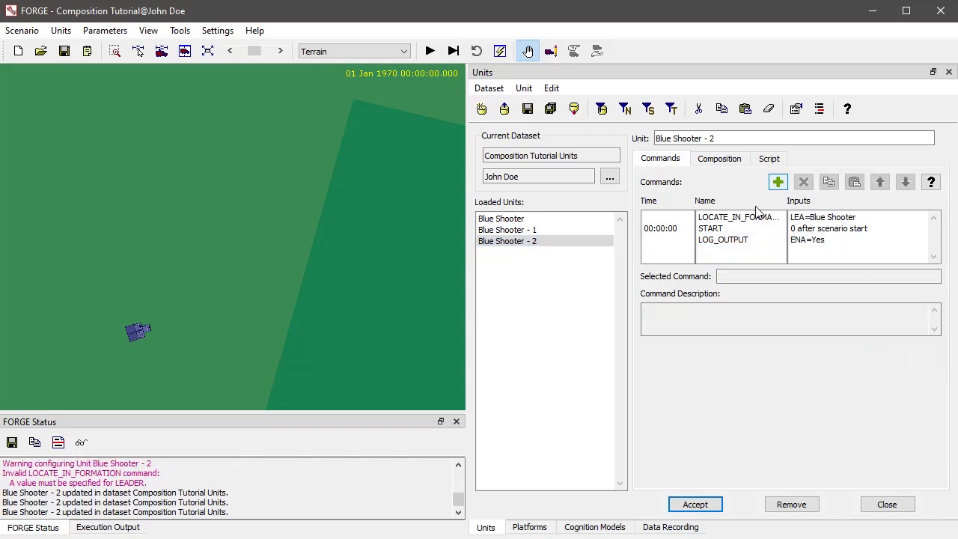
Try to add MOVE_IN_FORMATION back after LOG_OUTPUT in Blue Shooter - 2, and compare its command list with Blue Shooter - 1
click(729, 239)
click(777, 182)
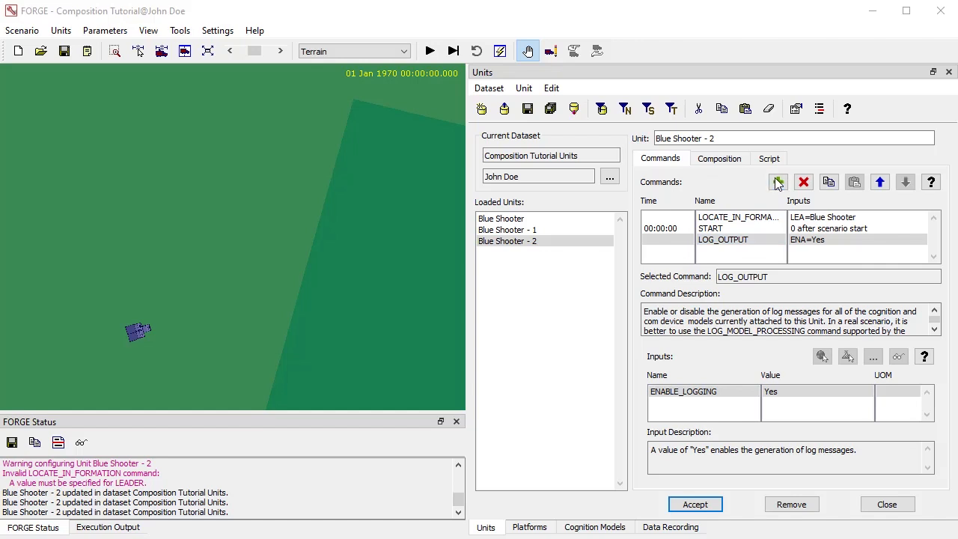
click(563, 281)
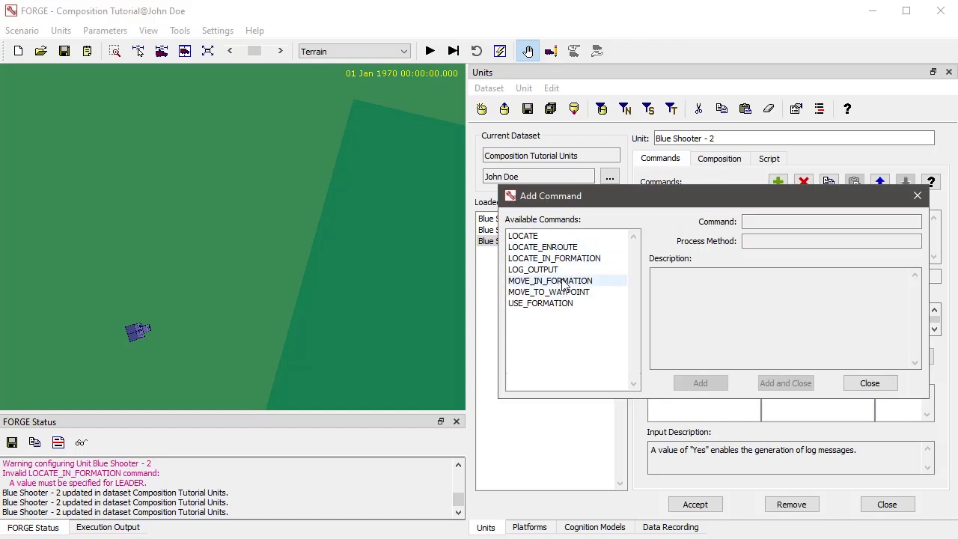
double_click(563, 282)
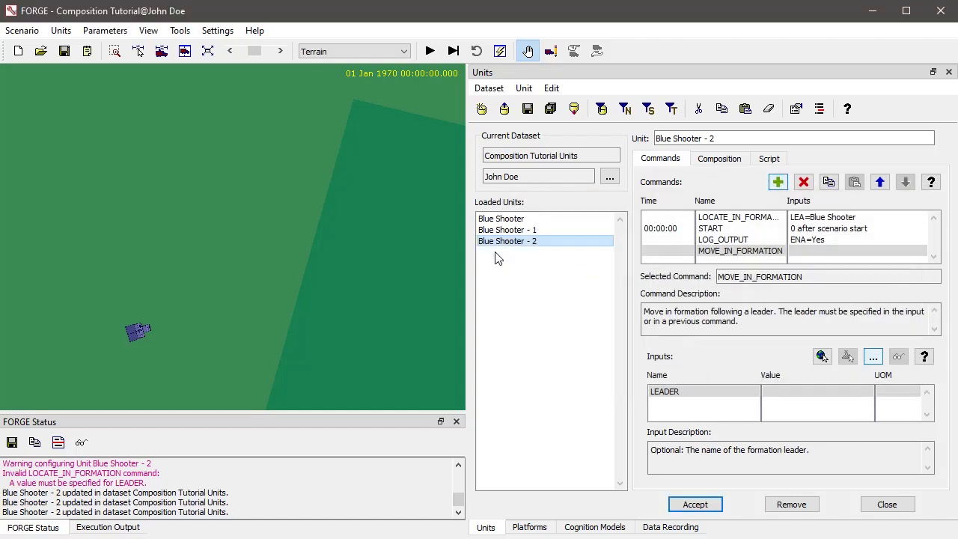
click(544, 231)
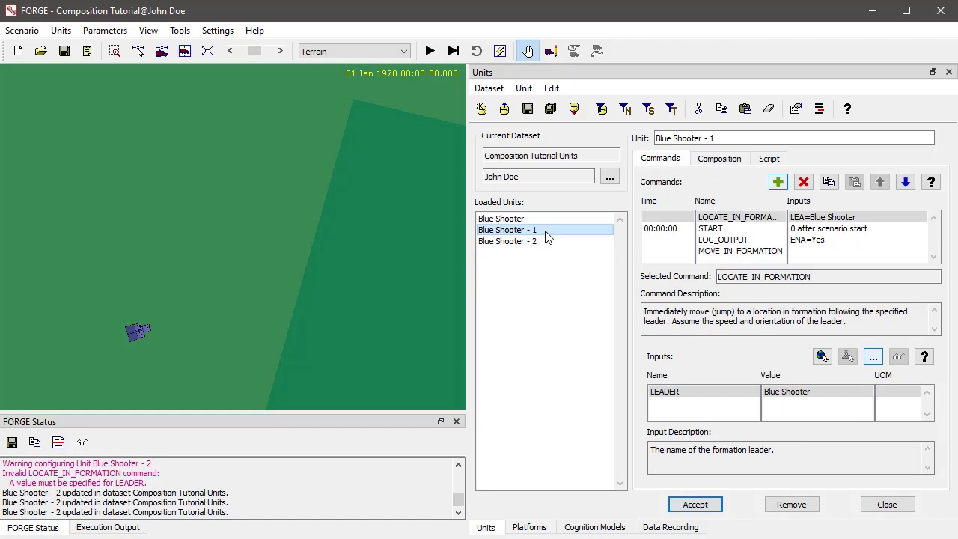
click(544, 240)
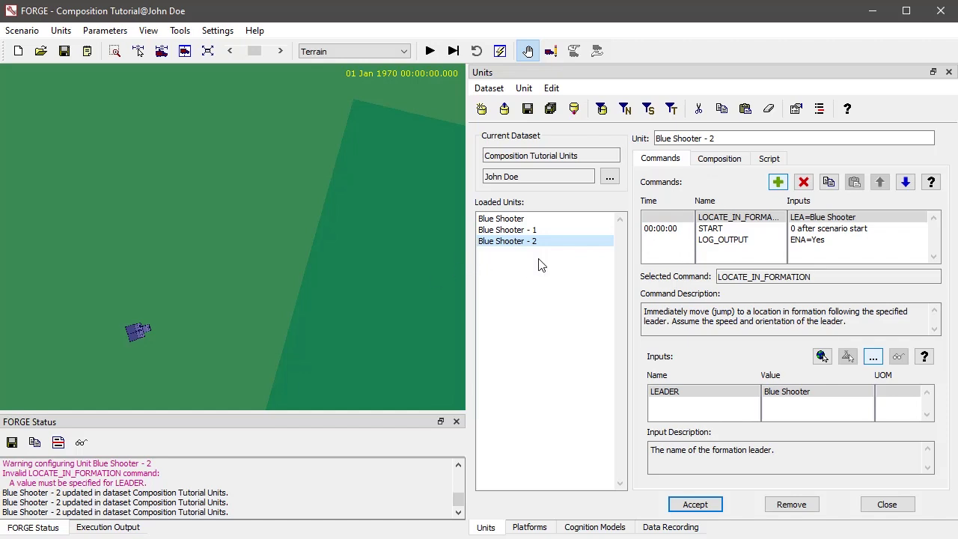
Add MOVE_IN_FORMATION after LOG_OUTPUT in Blue Shooter - 2, leaving its optional leader blank, and accept the unit changes
click(730, 240)
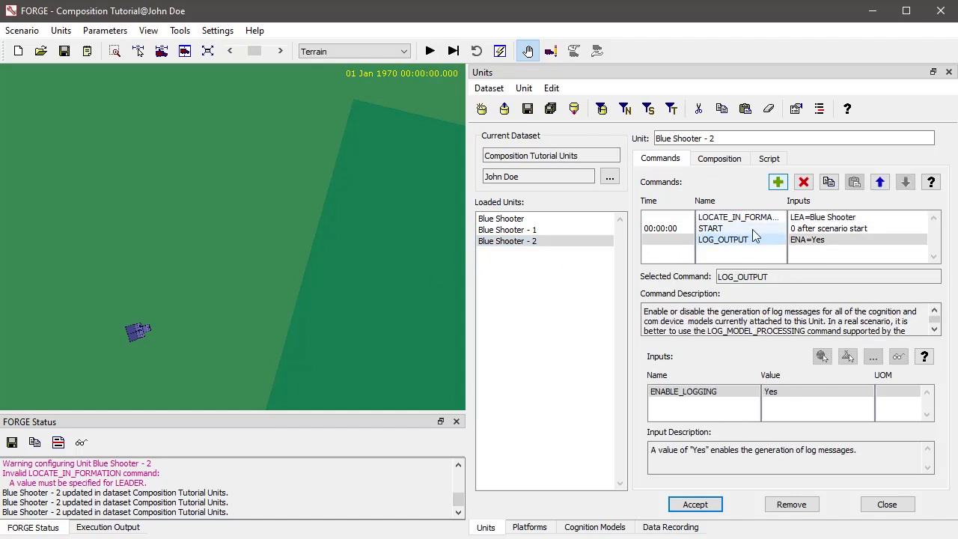
click(778, 188)
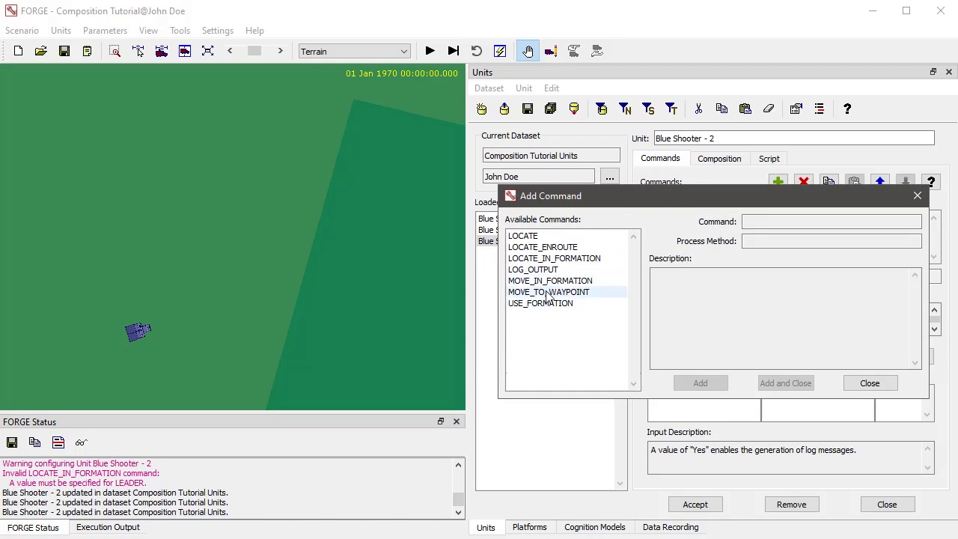
double_click(550, 282)
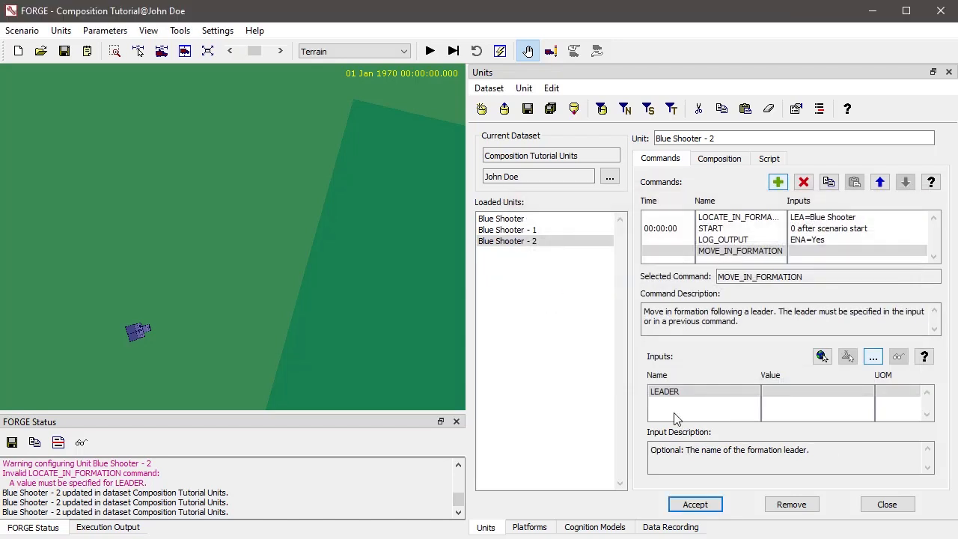
click(692, 504)
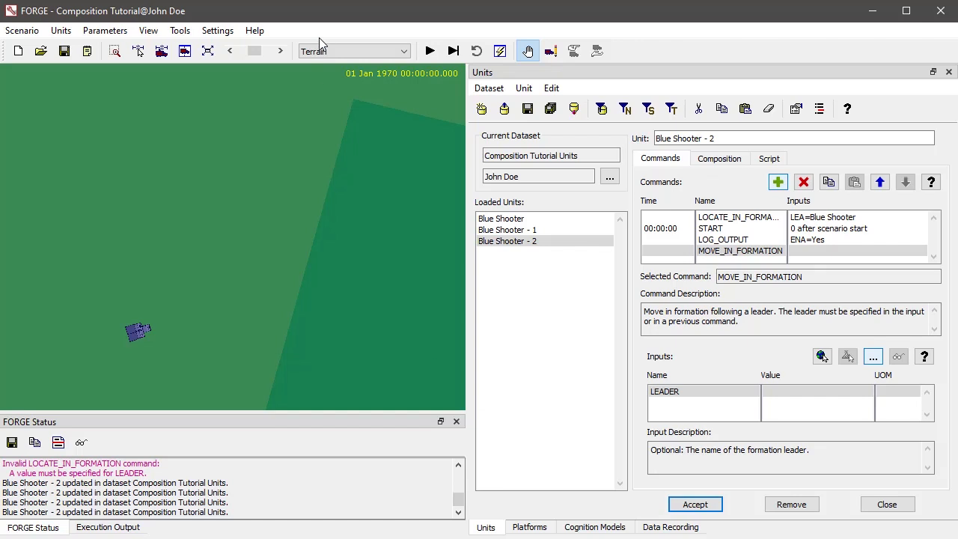
Run the scenario to check how the followers travel in formation with Blue Shooter along its waypoints, and pause it
click(429, 50)
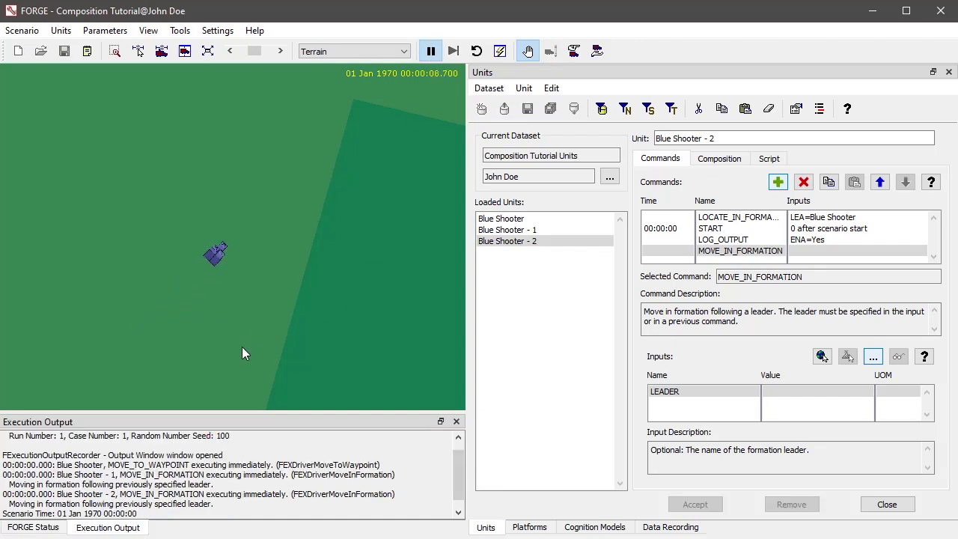
click(430, 50)
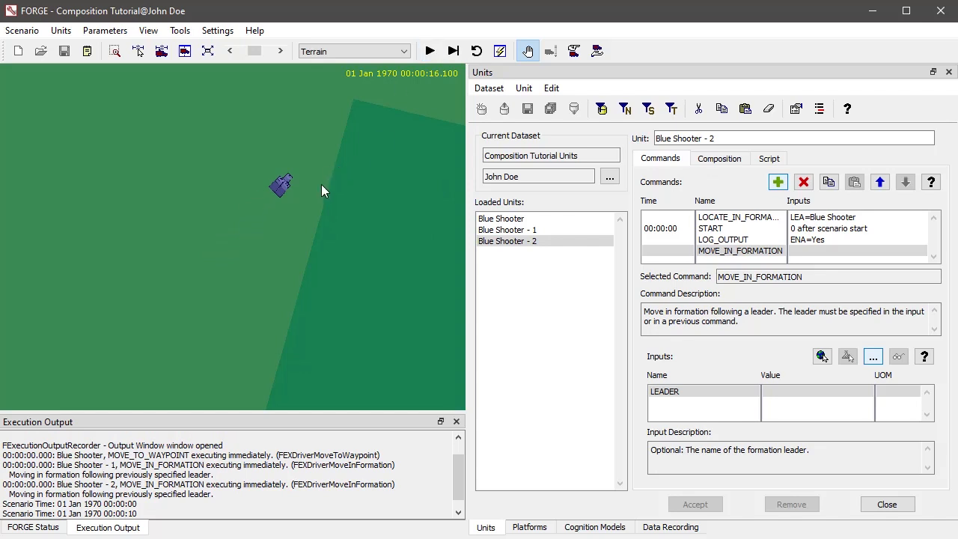
click(430, 50)
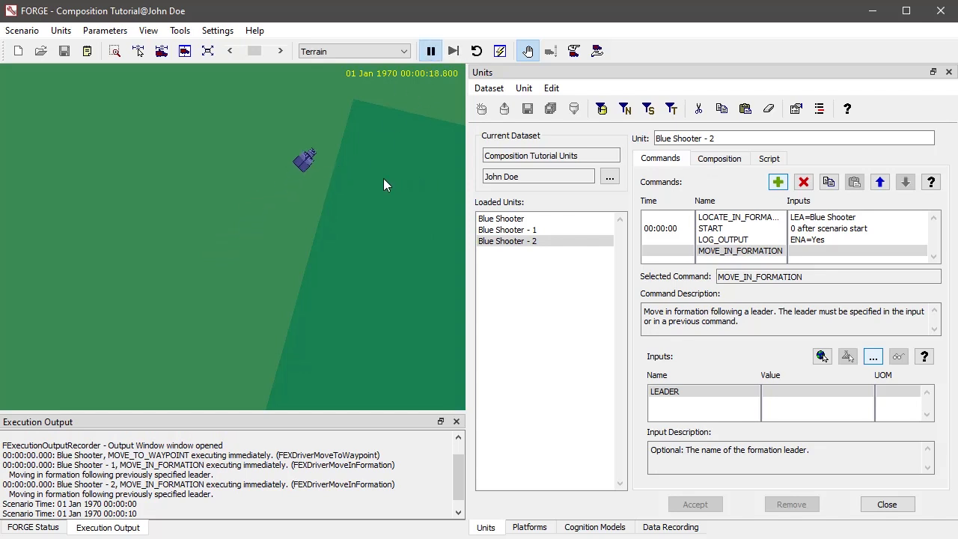
drag(378, 179, 295, 322)
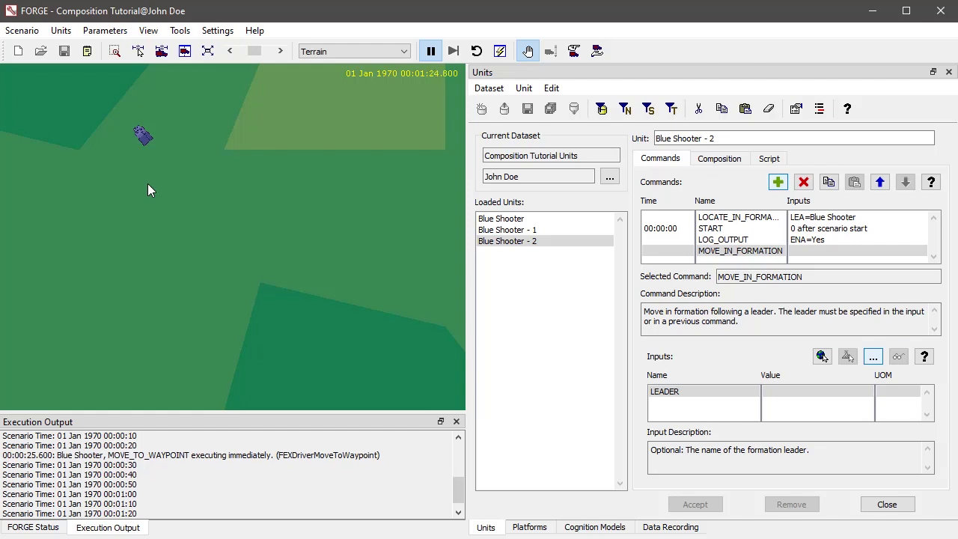
click(440, 56)
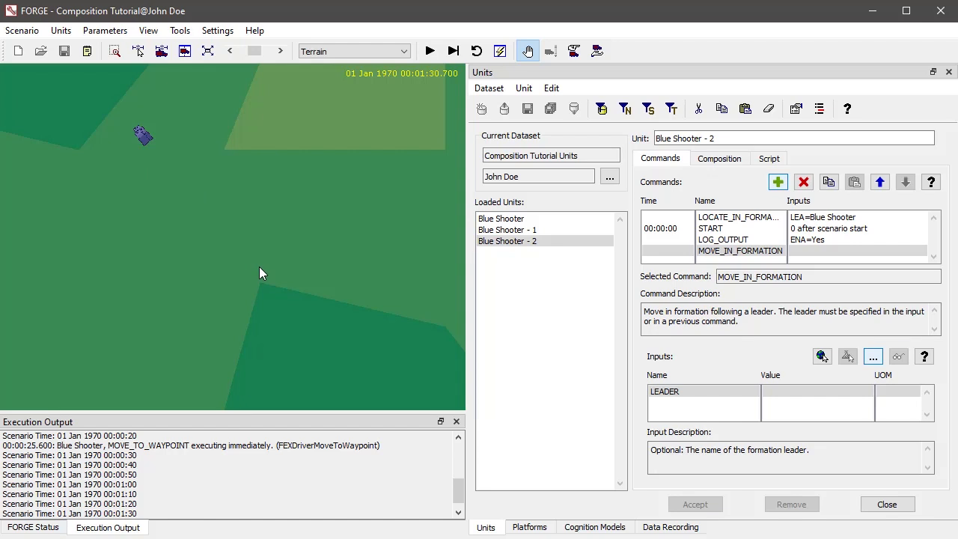
click(104, 30)
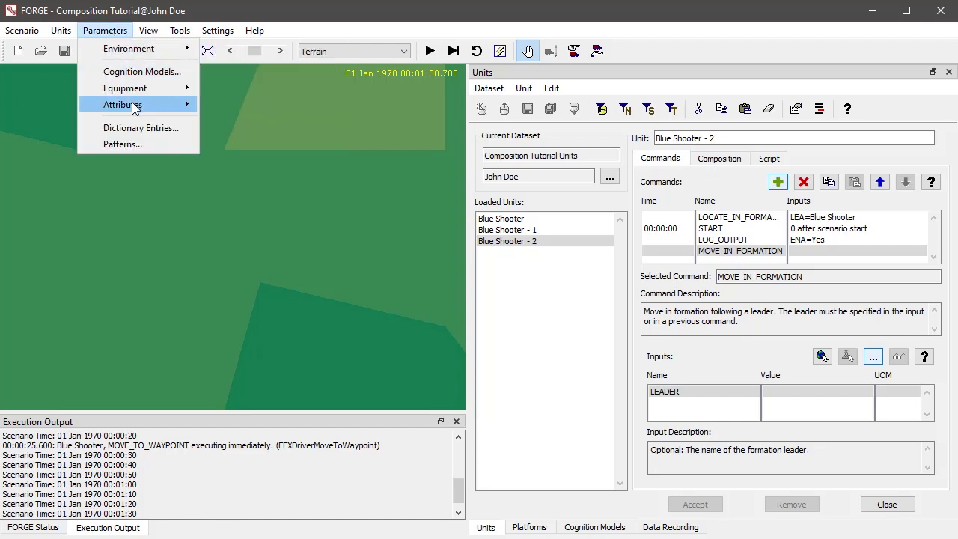
mouse_move(134, 105)
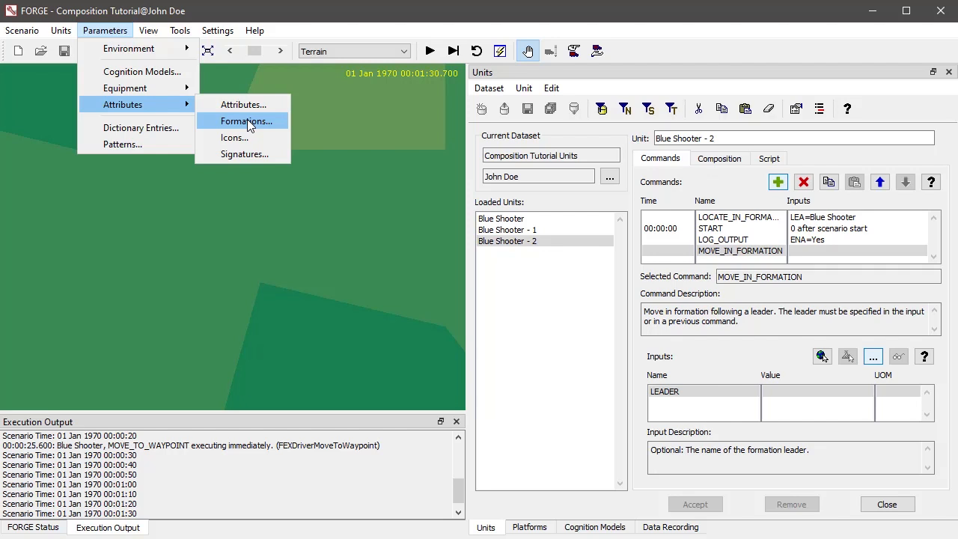
click(245, 198)
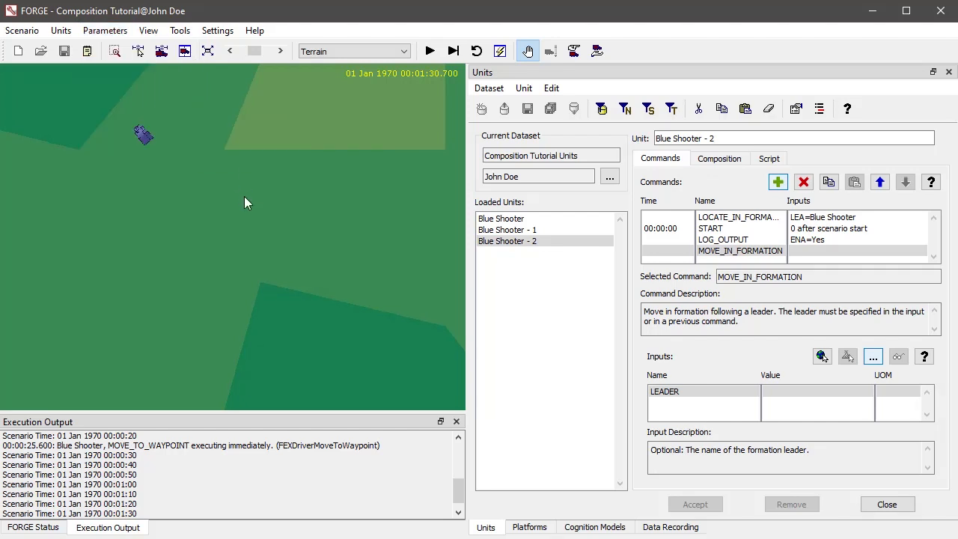
Reset the scenario and remove the units Blue Shooter - 1 and Blue Shooter - 2
click(551, 233)
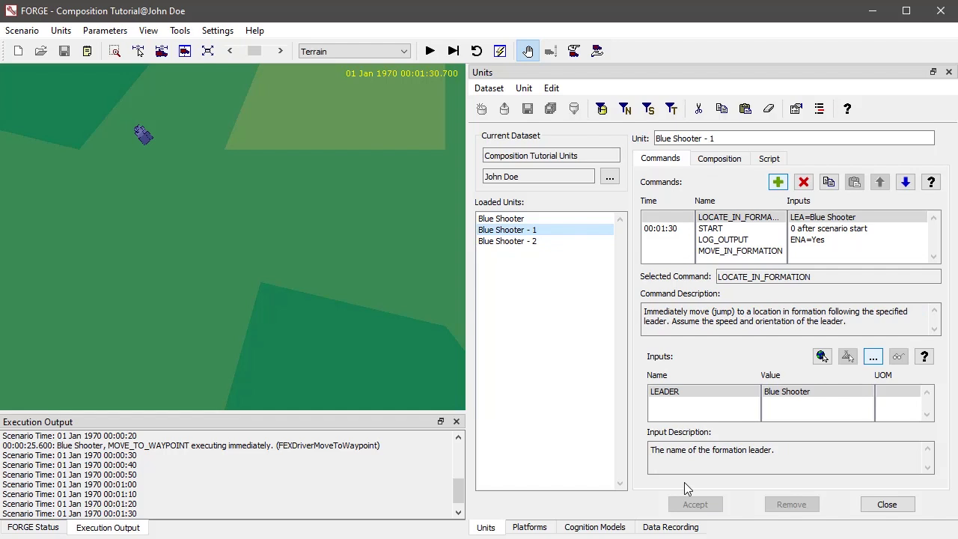
click(472, 52)
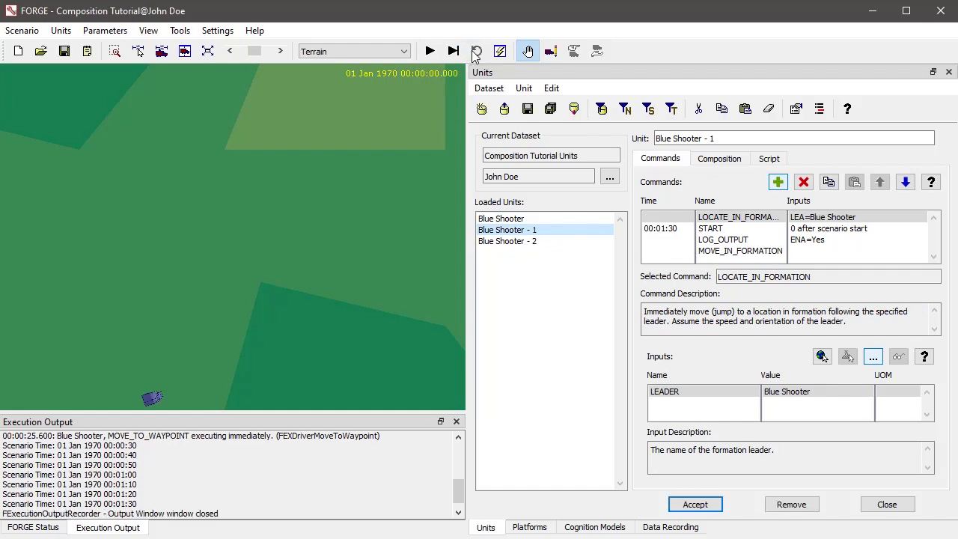
click(798, 506)
key(Return)
click(798, 506)
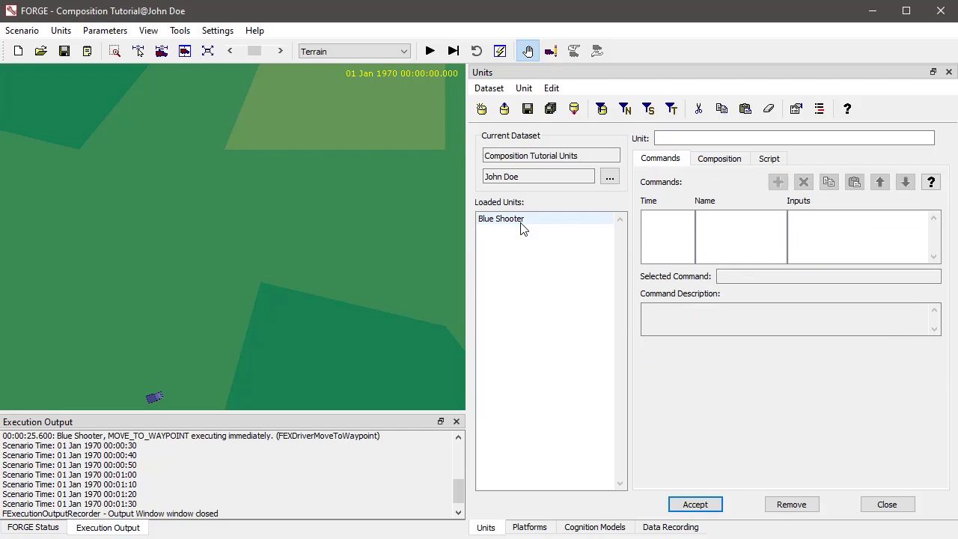
Remove the USE_FORMATION command from Blue Shooter
click(524, 218)
click(744, 229)
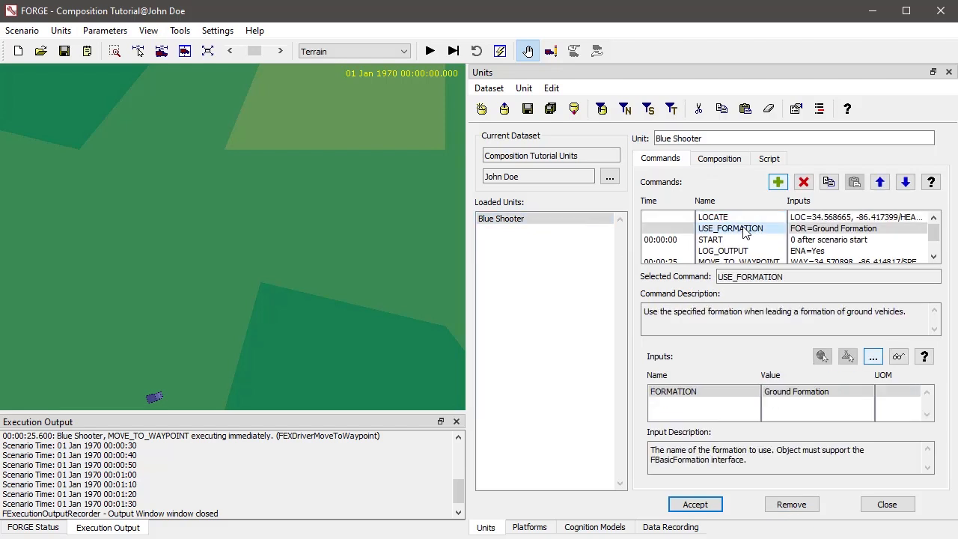
click(804, 183)
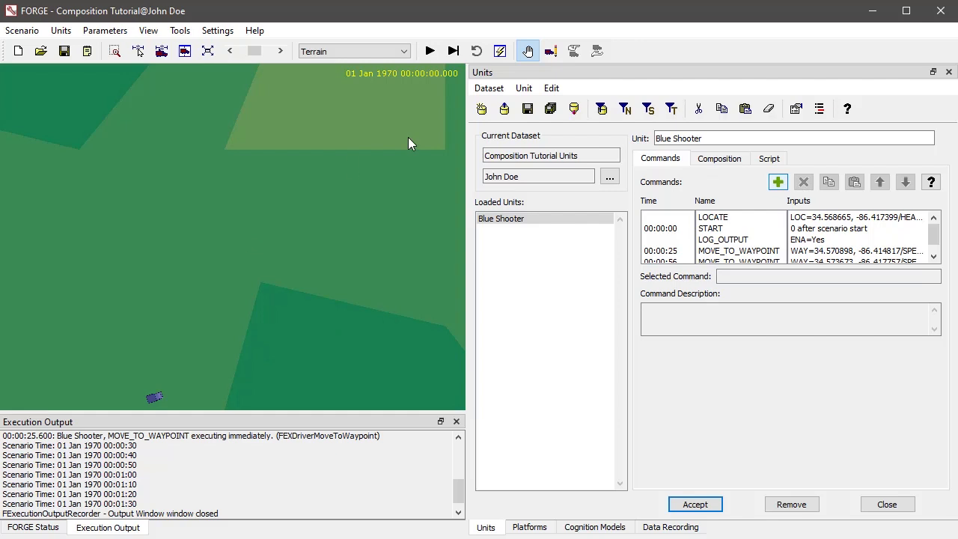
Rotate Blue Shooter on the map so the HEADING of its LOCATE command is 114.15
drag(244, 321, 258, 222)
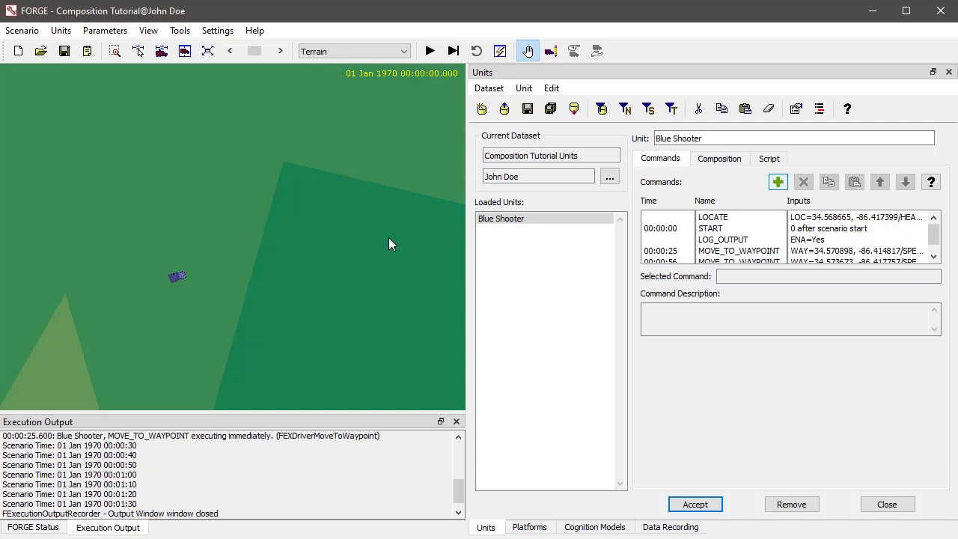
click(728, 218)
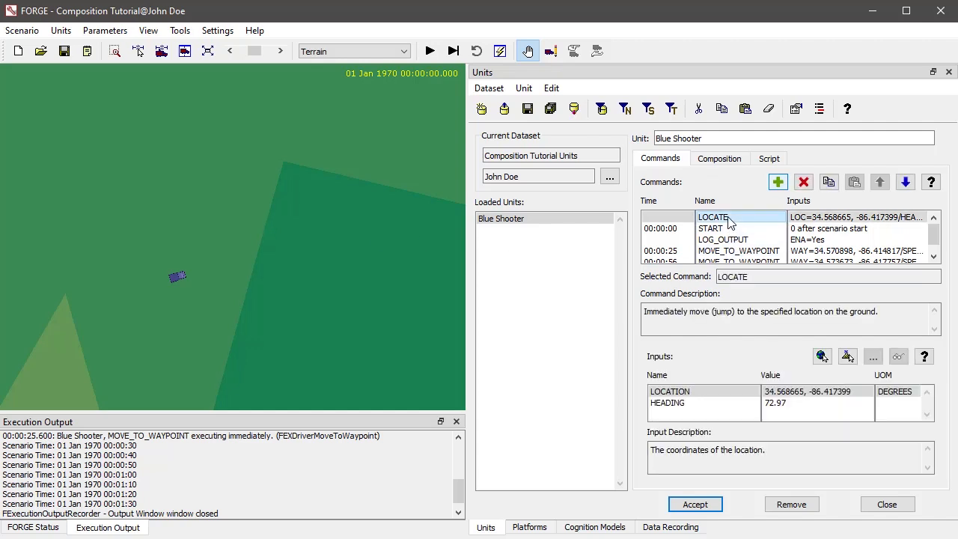
click(551, 51)
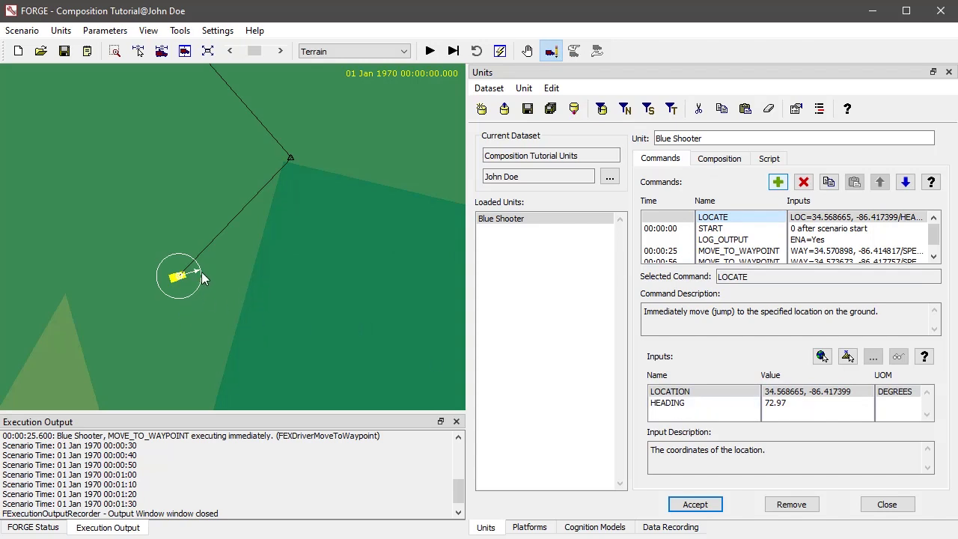
drag(200, 269, 207, 287)
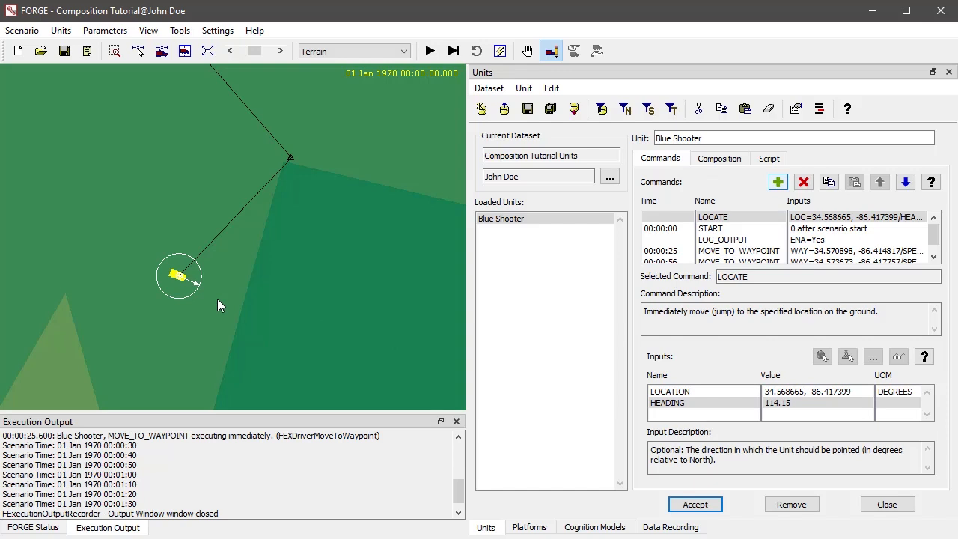
Run the scenario briefly to check how Blue Shooter starts toward its first waypoint from the new heading, and reset it
click(429, 51)
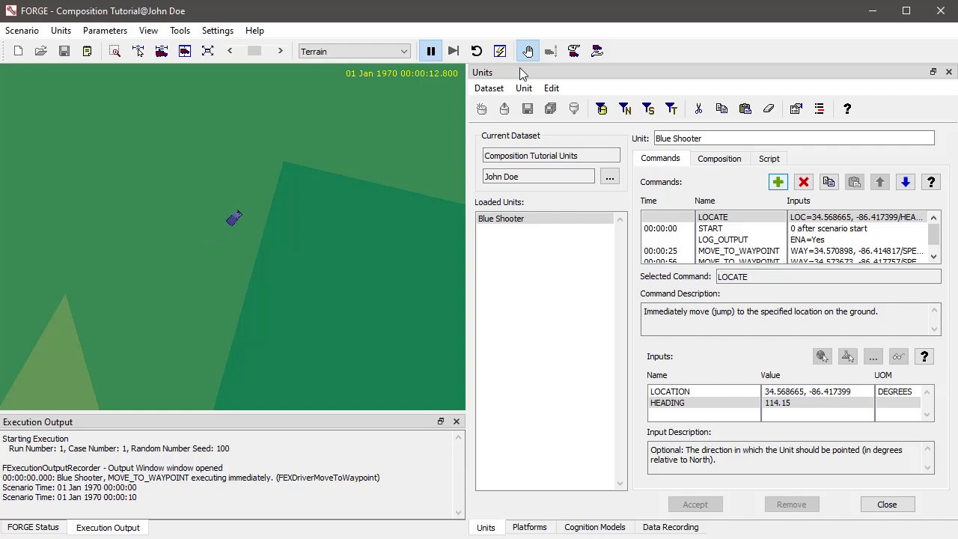
click(475, 53)
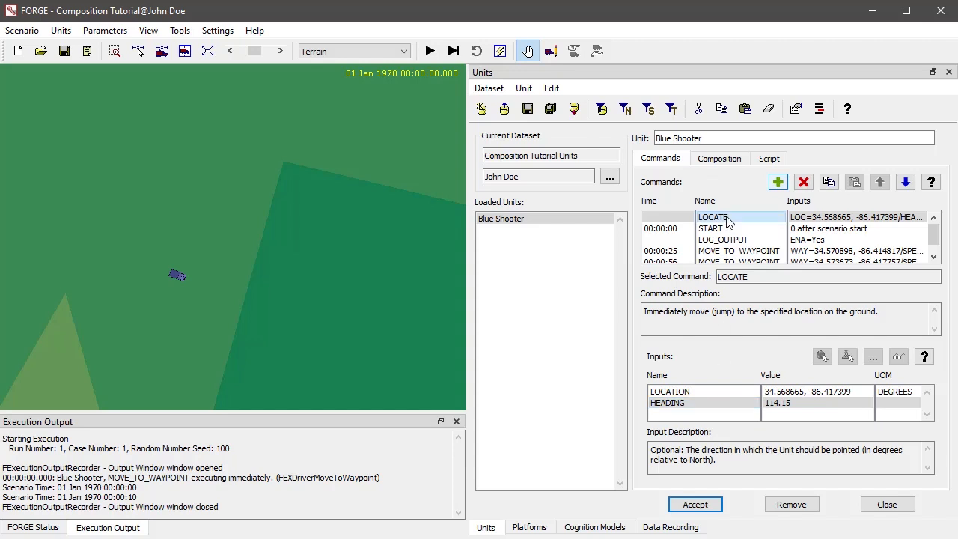
Add a LOCATE_ENROUTE command to Blue Shooter with SPEED 0 MPH and accept the change
click(779, 181)
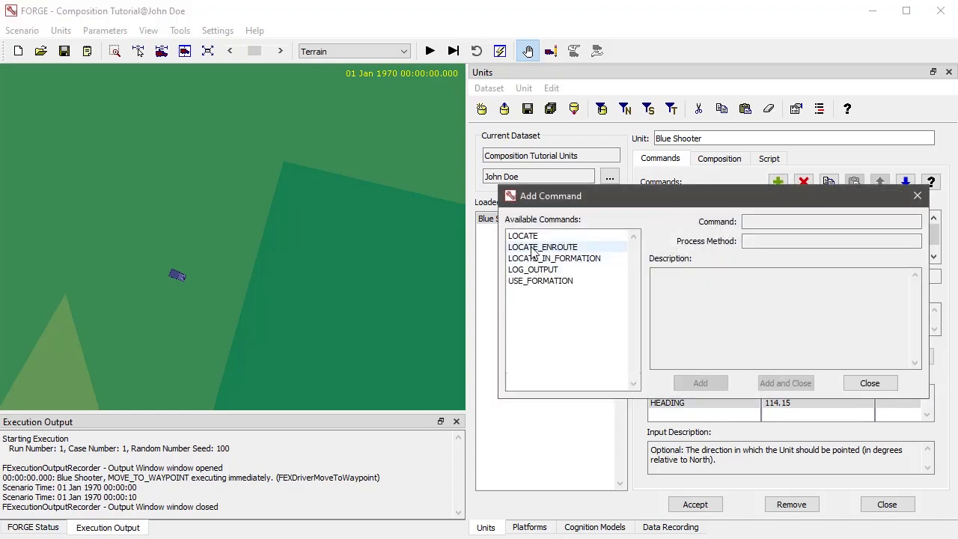
double_click(533, 247)
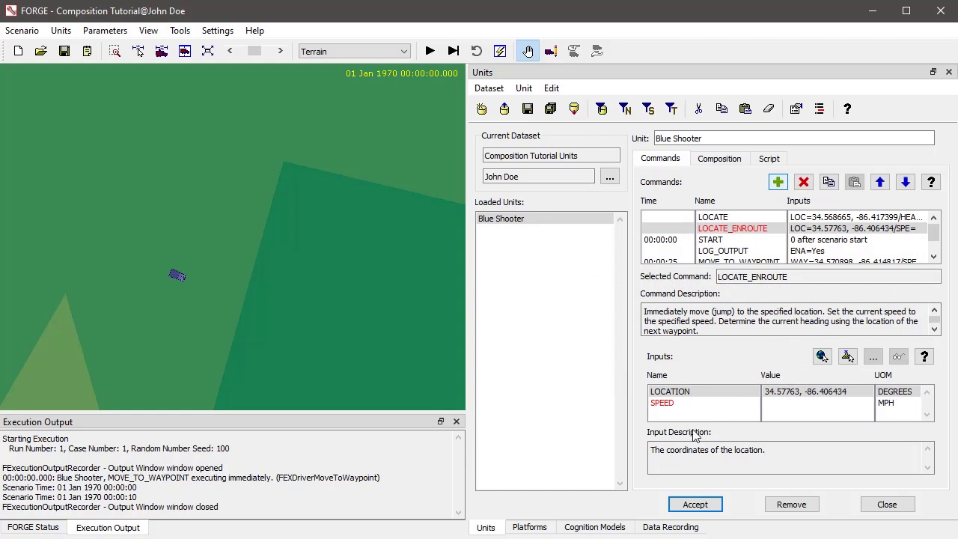
click(765, 404)
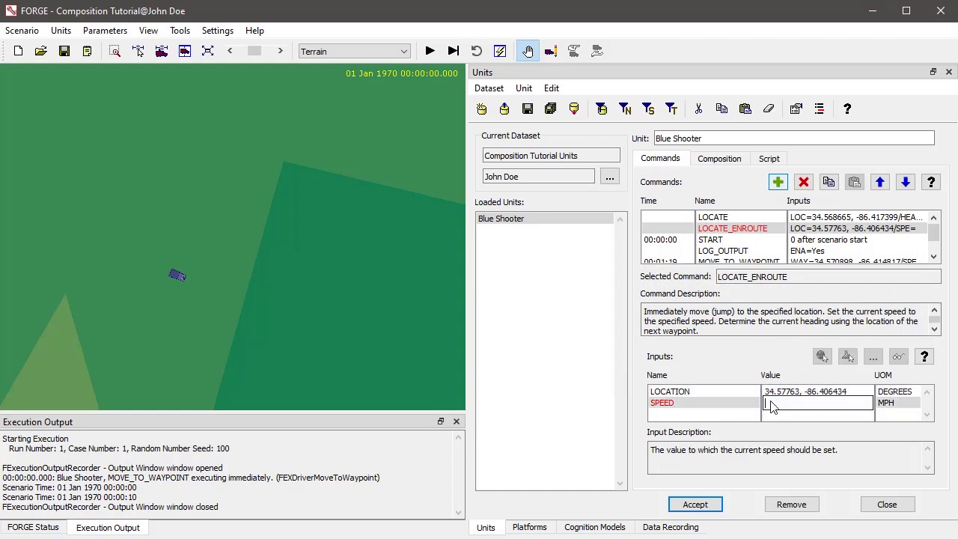
text(0)
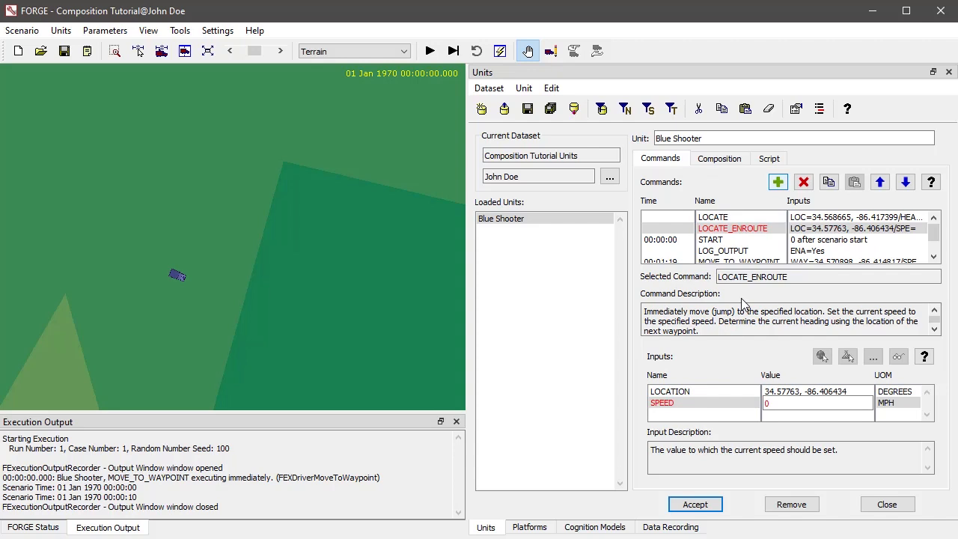
click(695, 505)
Remove the LOCATE command from Blue Shooter
click(711, 218)
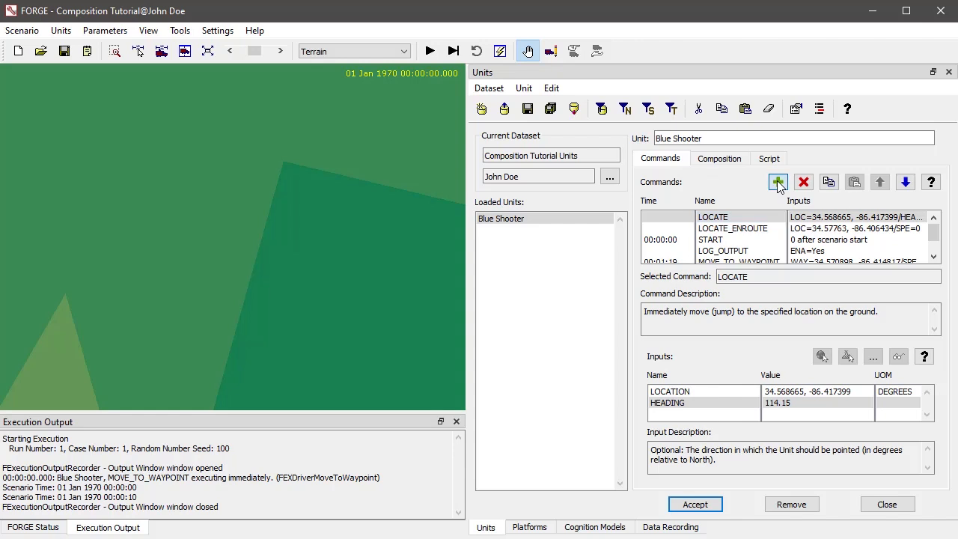
click(777, 183)
click(867, 382)
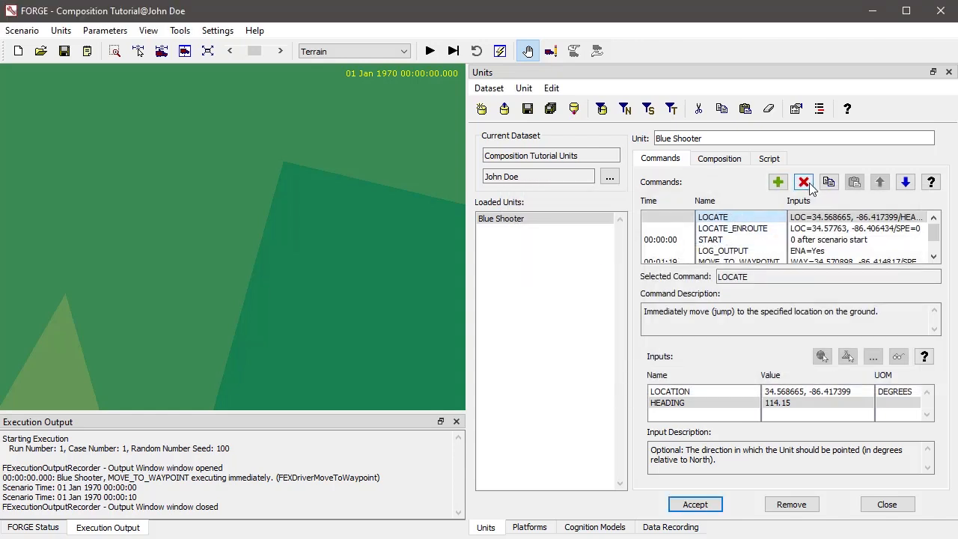
click(804, 183)
Edit Blue Shooter on the map and move its LOCATE_ENROUTE location to 34.567571, -86.420315, southwest of the first waypoint
scroll(69, 280, down, 5)
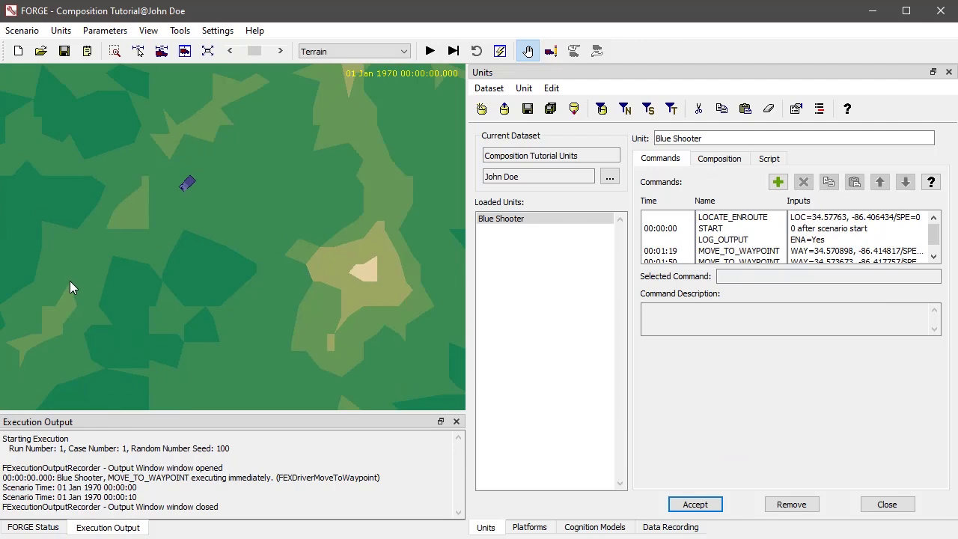
drag(189, 251, 227, 408)
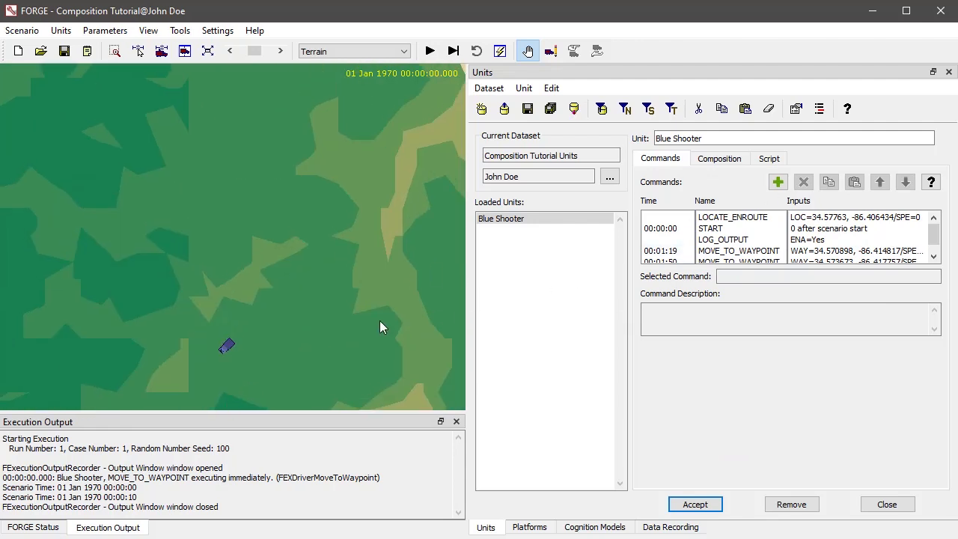
scroll(255, 351, up, 1)
drag(263, 347, 341, 221)
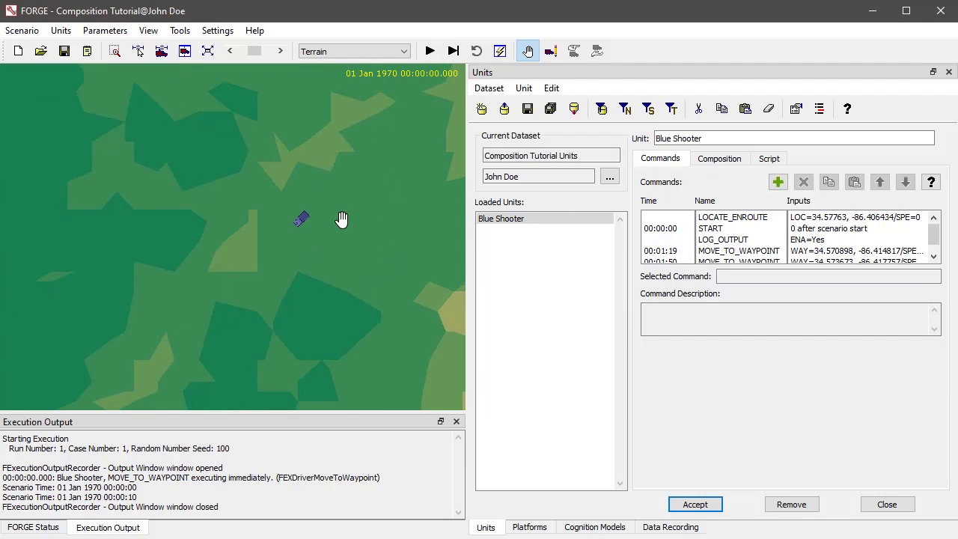
right_click(300, 221)
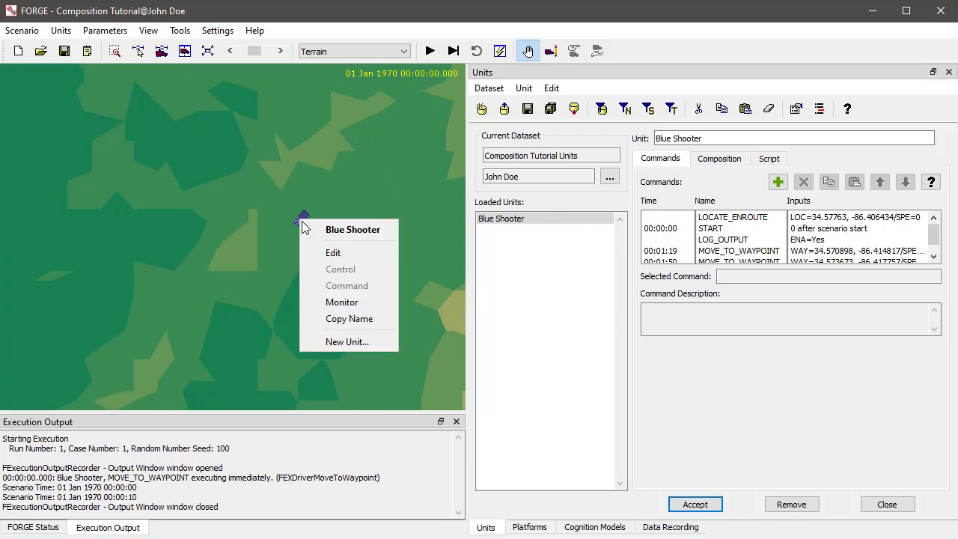
click(344, 255)
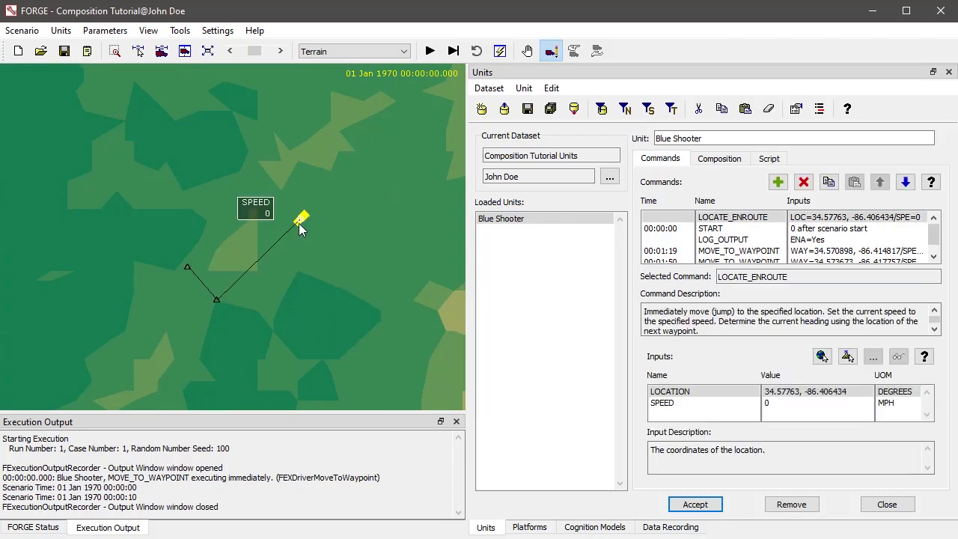
drag(186, 346, 163, 340)
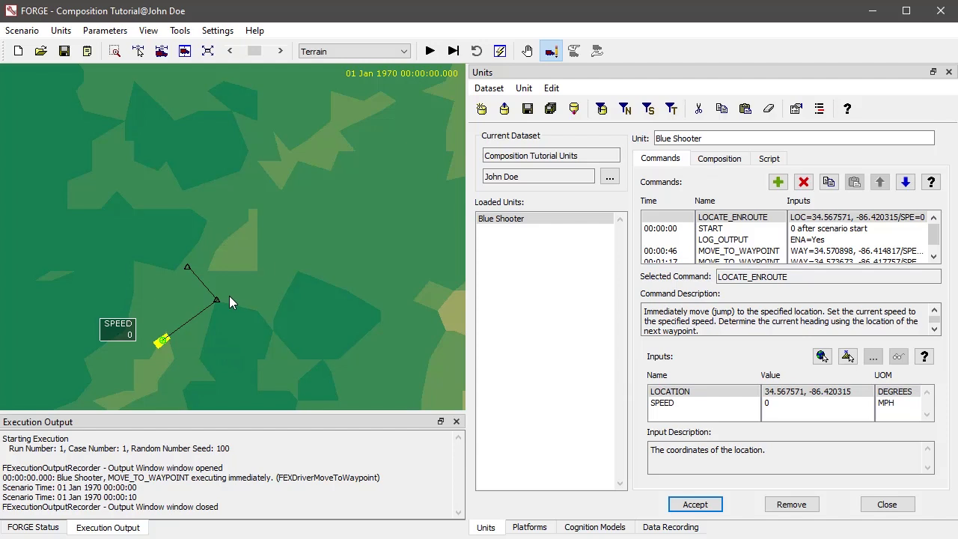
Move Blue Shooter's first waypoint around on the map to test its initial heading, ending at 34.570943, -86.423728
drag(214, 300, 149, 292)
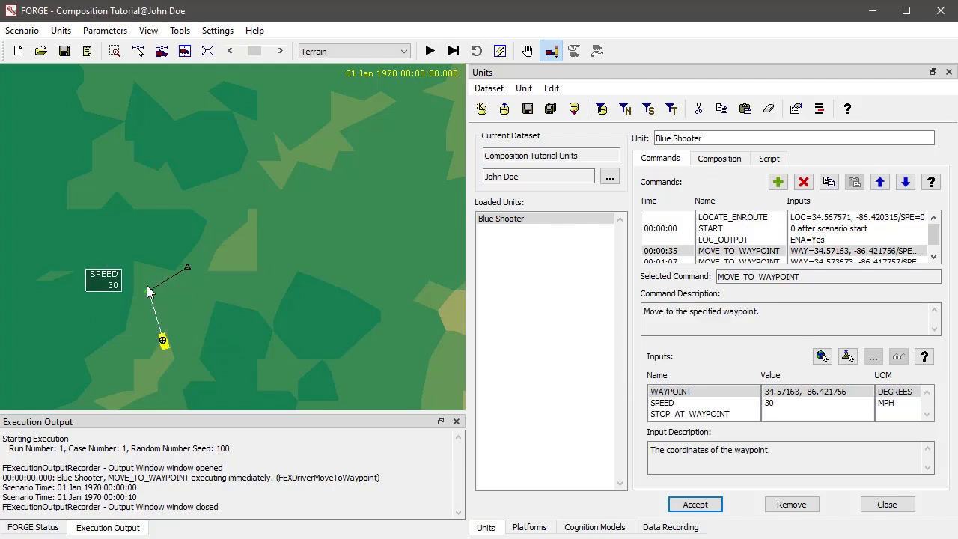
drag(150, 297, 214, 307)
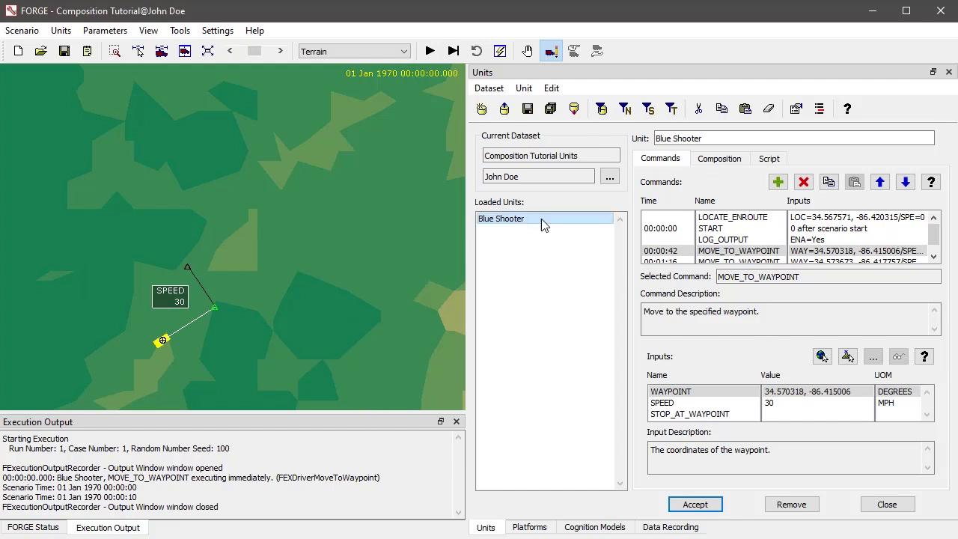
click(762, 216)
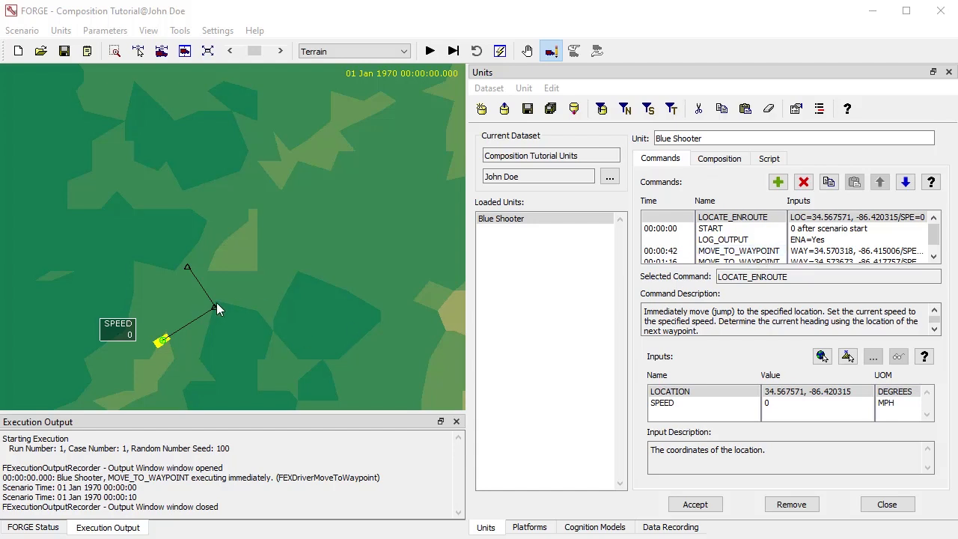
drag(213, 304, 129, 299)
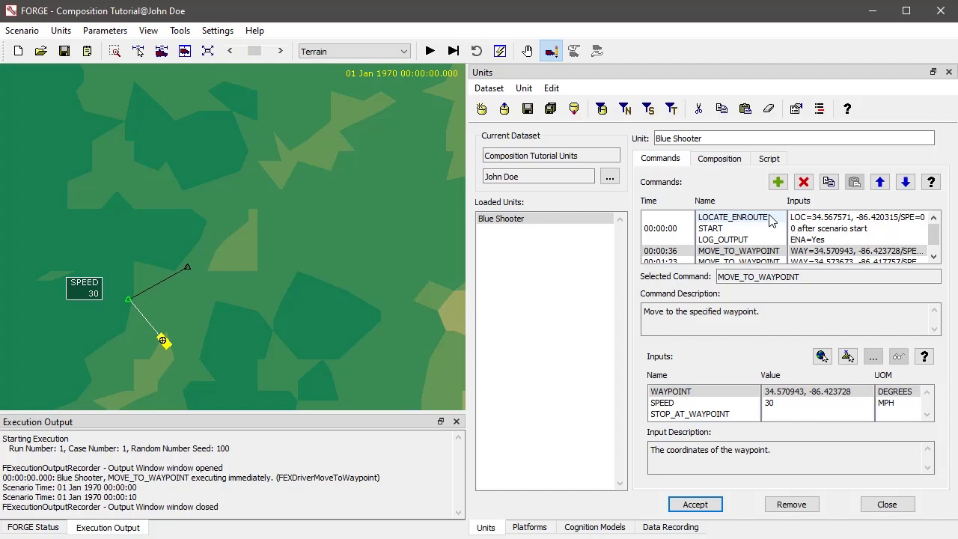
Examine the platform and cognition components that make up Blue Shooter and their classes
click(719, 158)
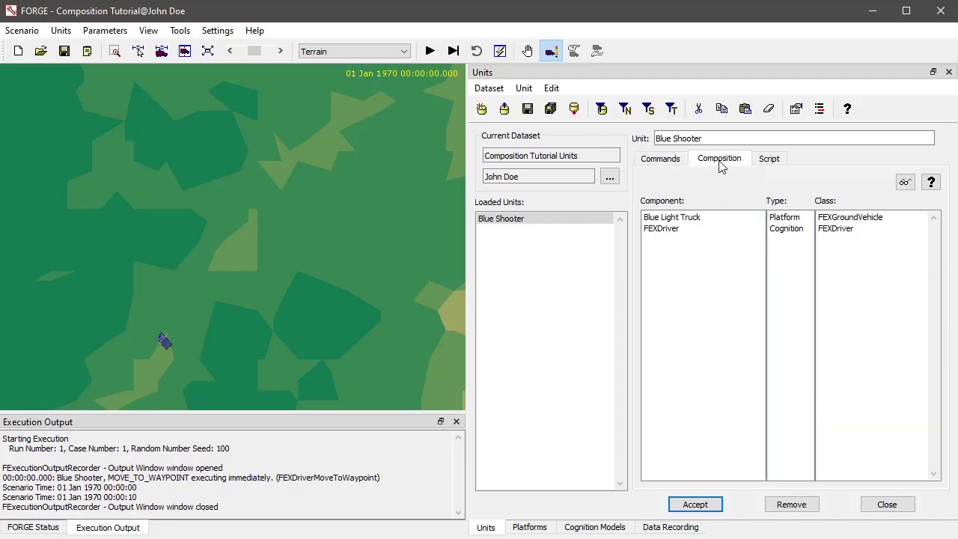
click(865, 222)
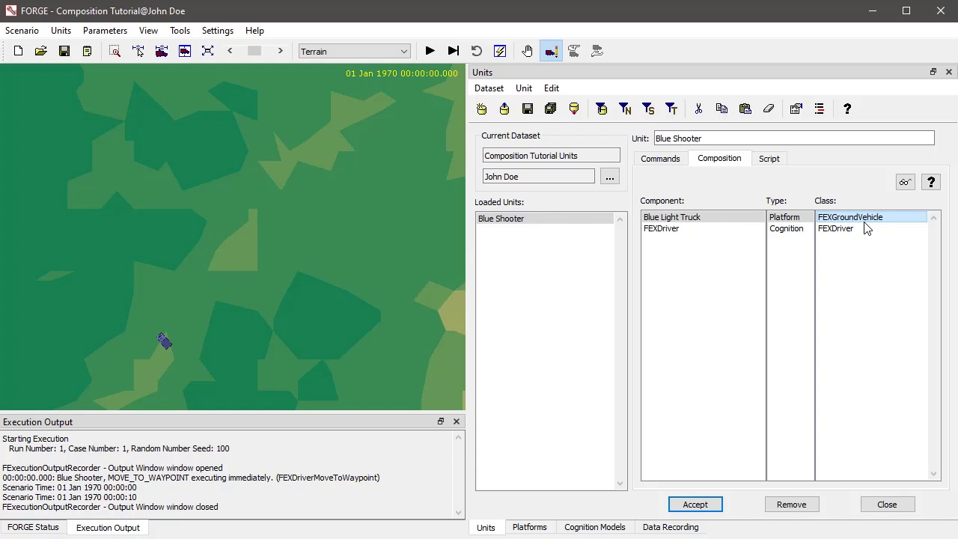
click(848, 231)
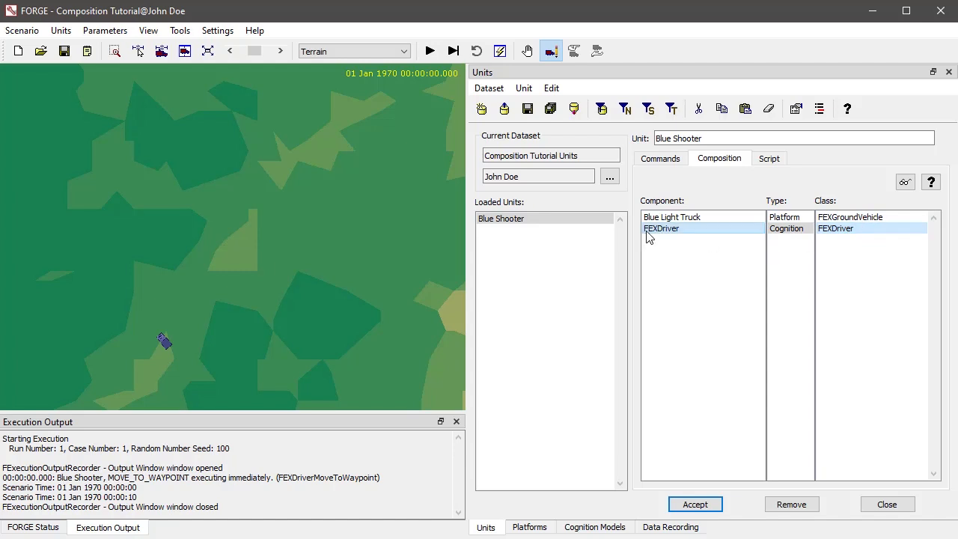
click(831, 233)
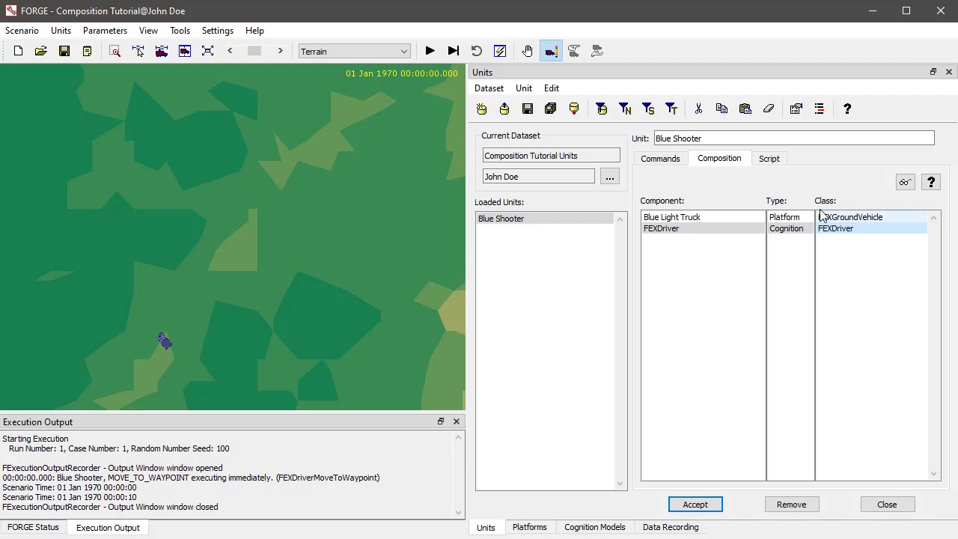
Comment out the EMPLOY PLATFORM "Blue Light Truck" line in Blue Shooter's script, try to accept it, and decline keeping the faulty configuration
click(776, 160)
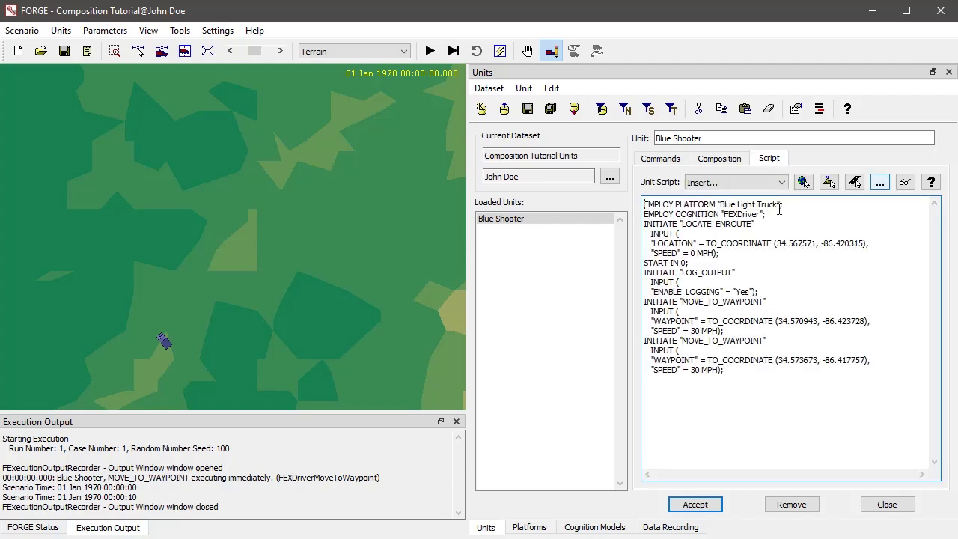
drag(797, 209, 587, 205)
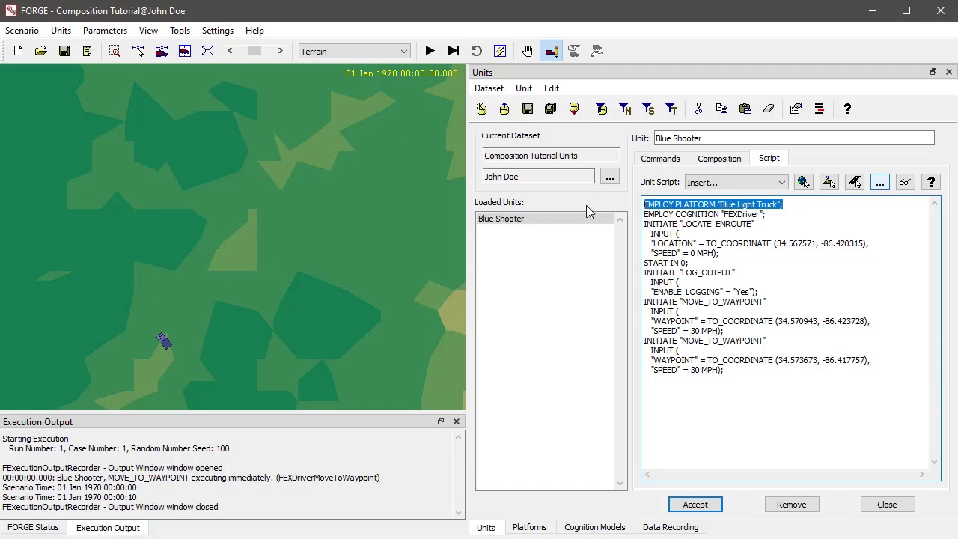
click(645, 206)
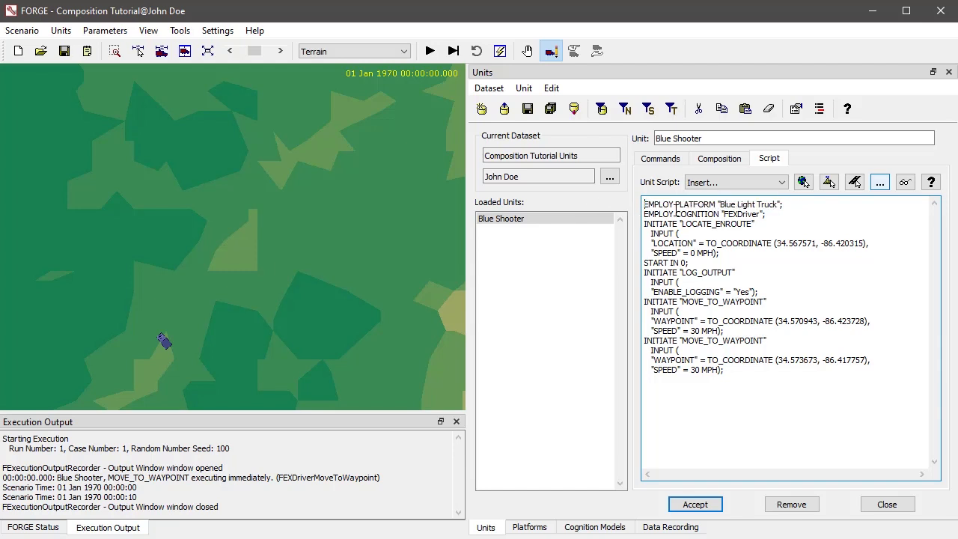
text(//)
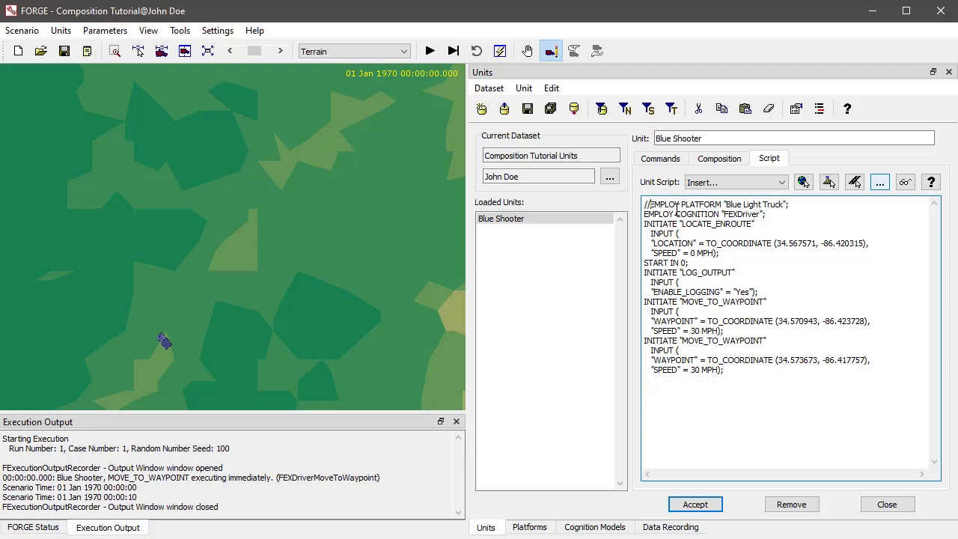
click(706, 504)
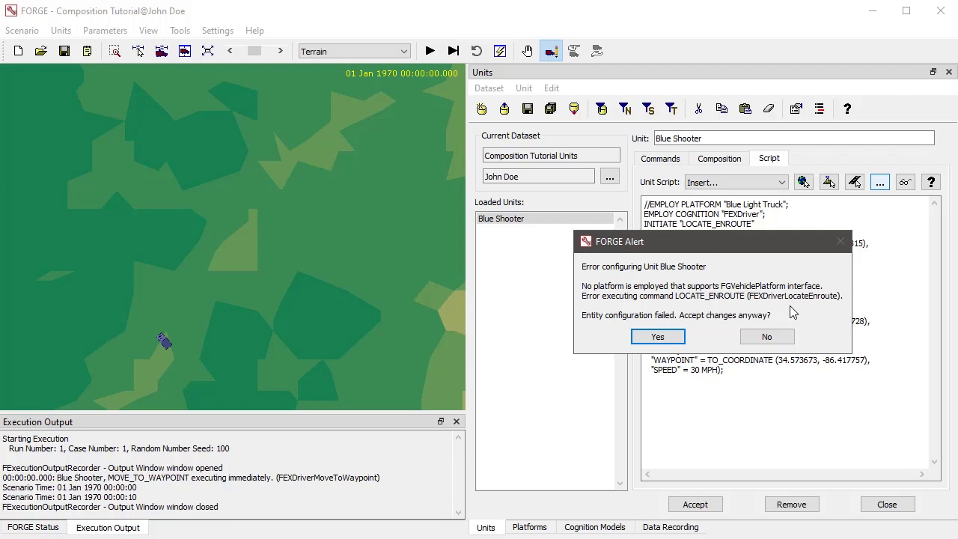
click(767, 338)
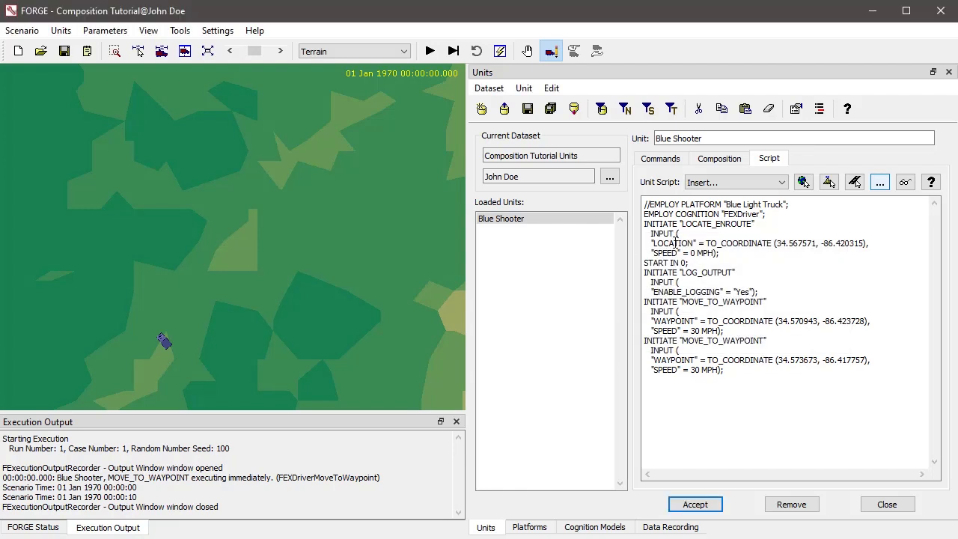
Uncomment the EMPLOY PLATFORM line in Blue Shooter's script and return to its command list
click(648, 205)
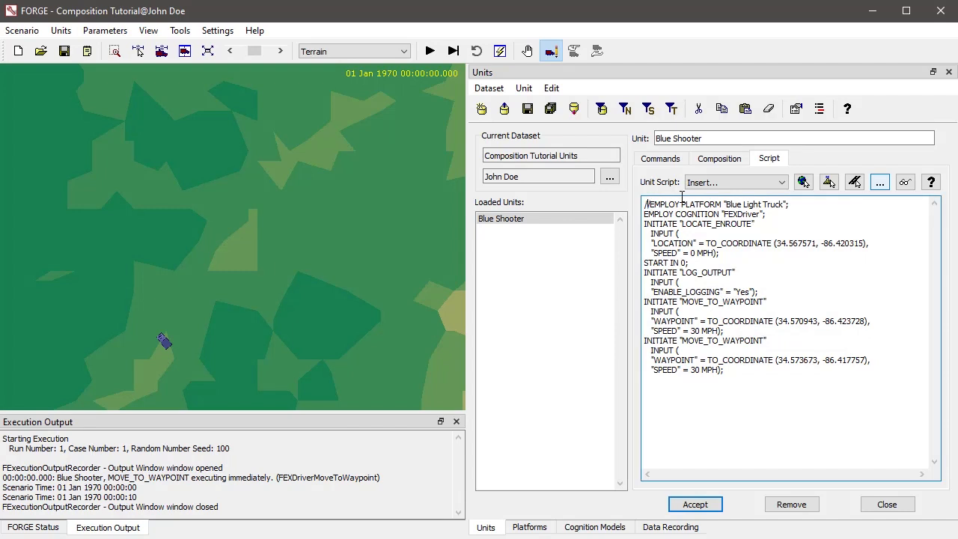
key(BackSpace)
key(BackSpace)
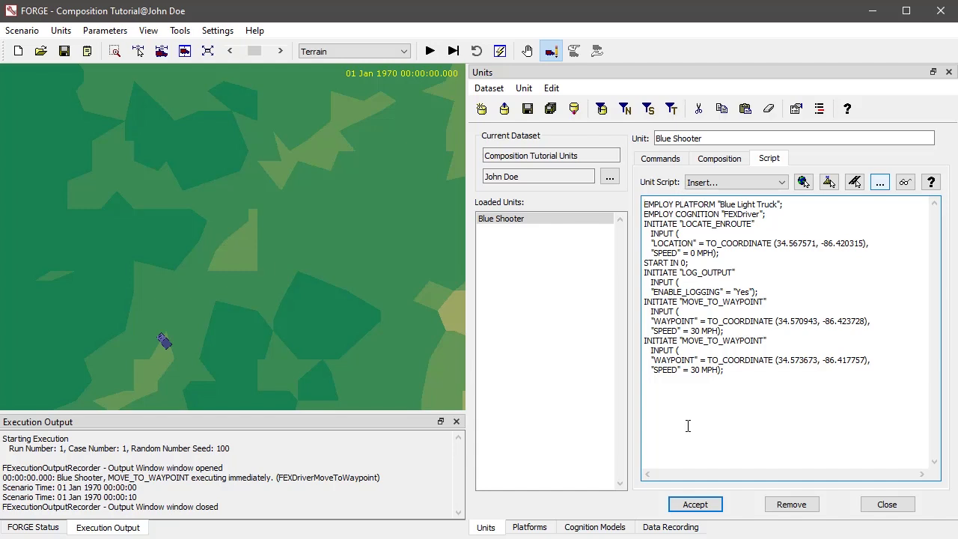
click(653, 161)
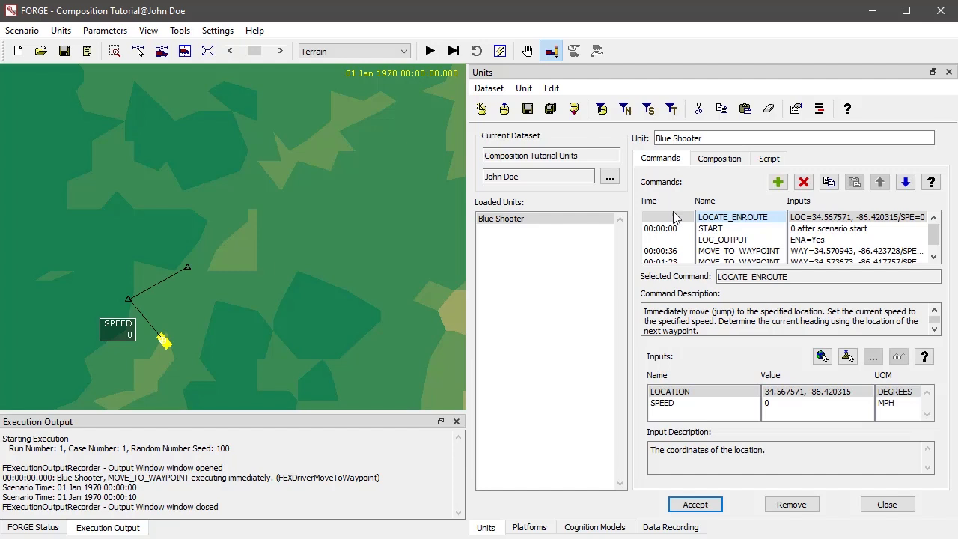